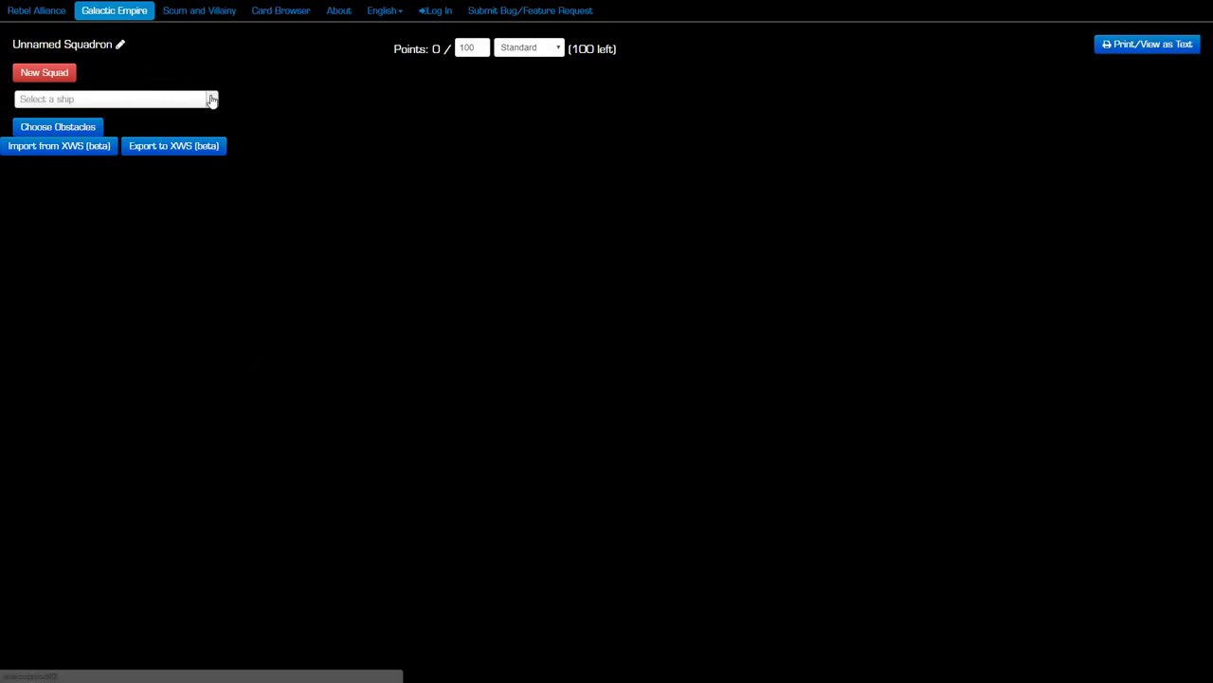
# - Add an Alpha-class Star Wing with a Nu Squadron Pilot as the first ship (18 points)
pyautogui.click(213, 98)
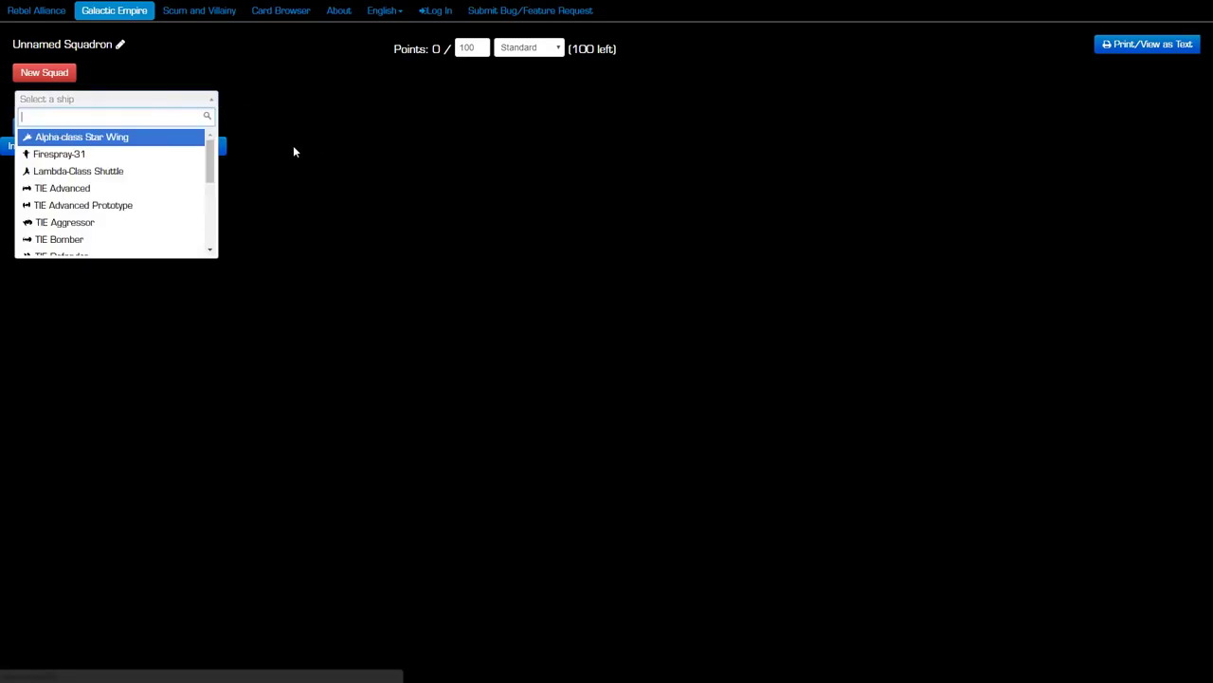
pyautogui.click(131, 138)
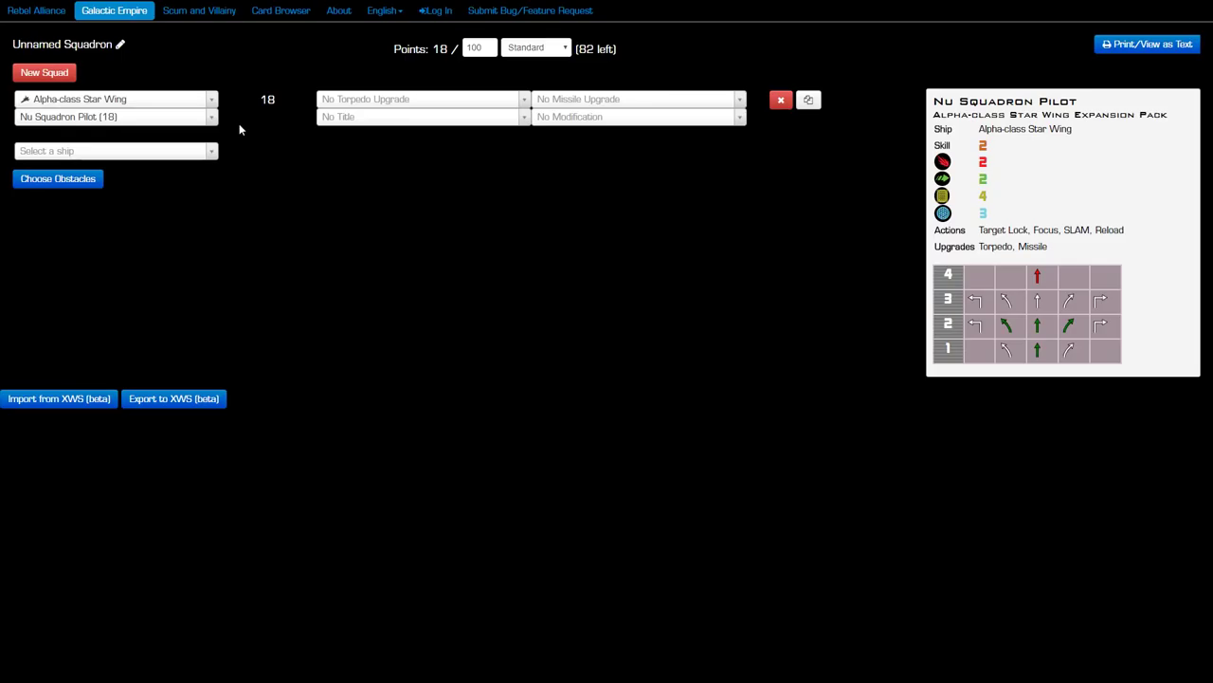
# - Set the Star Wing's pilot to Major Vynder (26) and its title to Os-1 Arsenal Loadout (2)
pyautogui.click(212, 122)
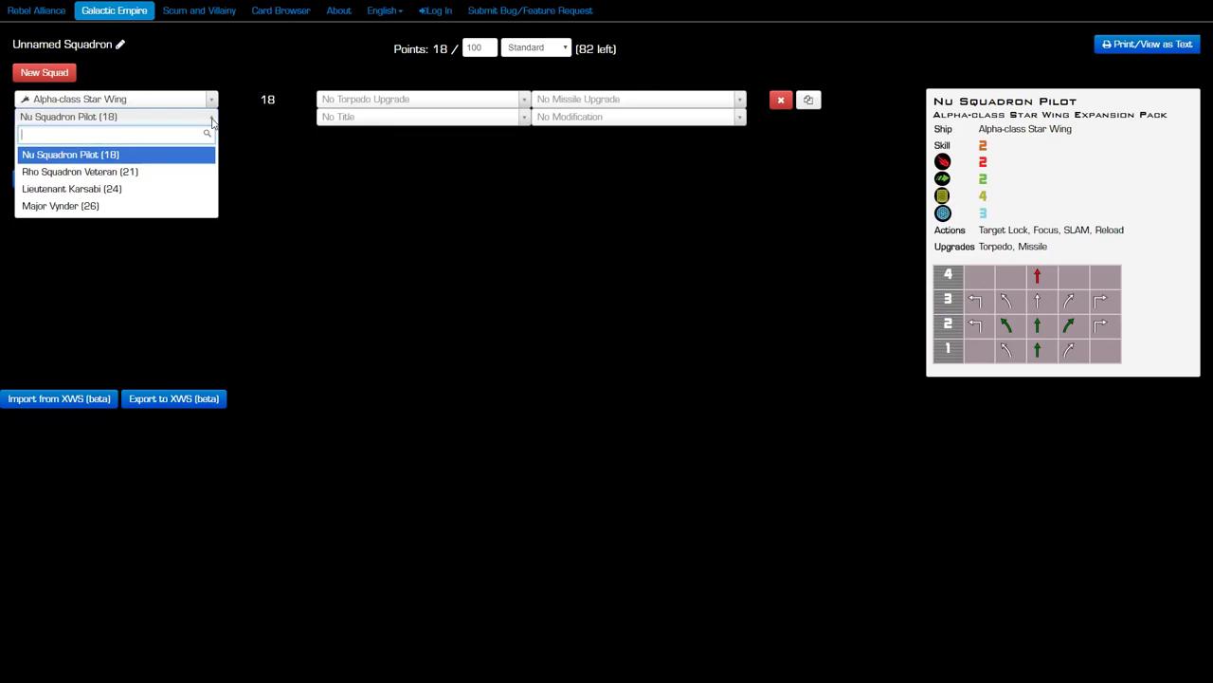
pyautogui.click(130, 206)
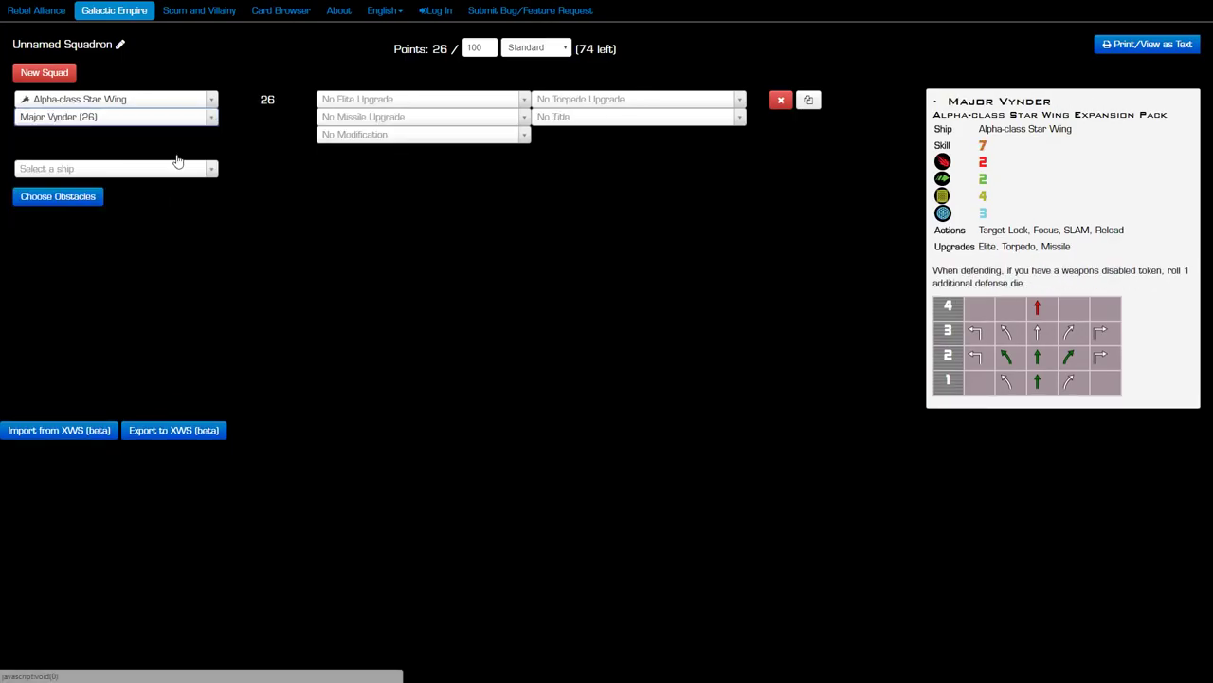
pyautogui.click(593, 118)
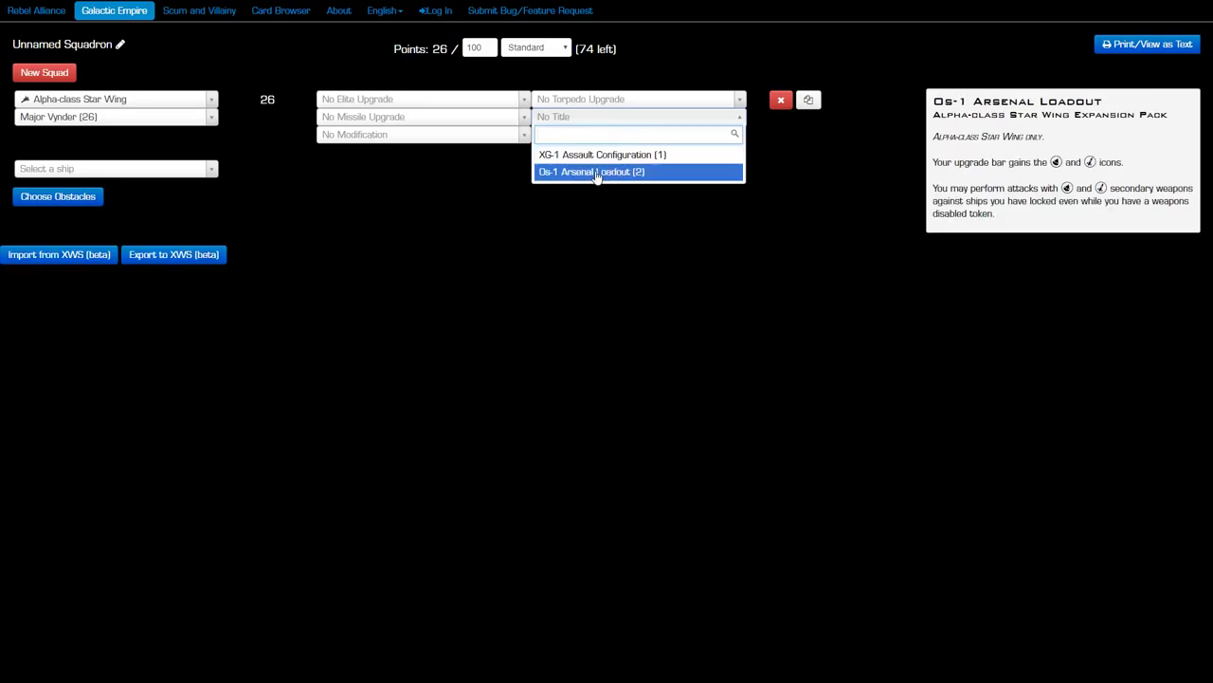
pyautogui.click(598, 172)
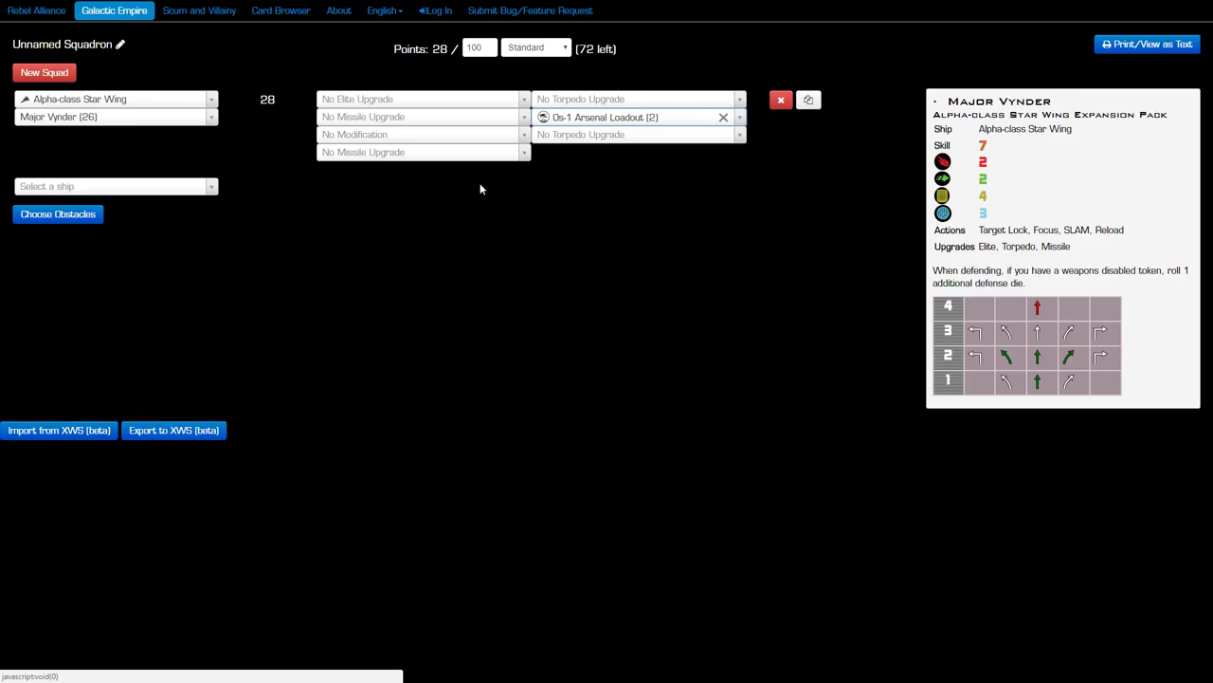
pyautogui.click(422, 119)
# - Equip Harpoon Missiles (4) on Major Vynder's Star Wing, making the squad 32 points
pyautogui.click(422, 98)
pyautogui.scroll(-5, 451, 212)
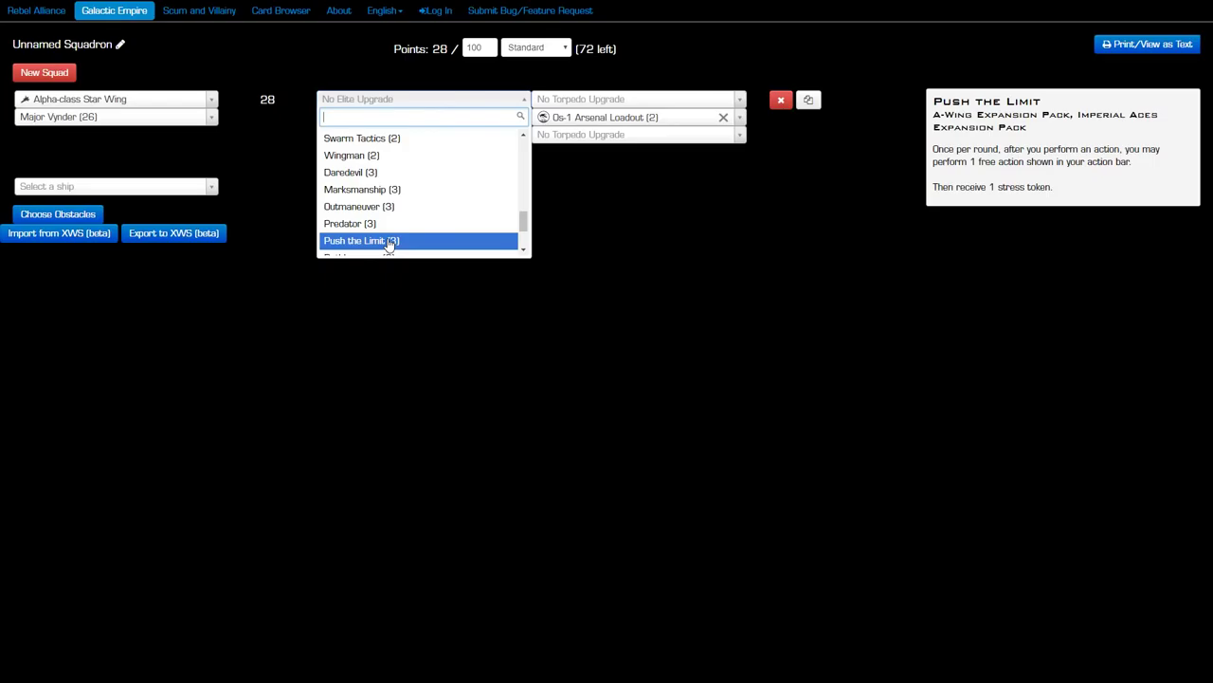
pyautogui.press('Escape')
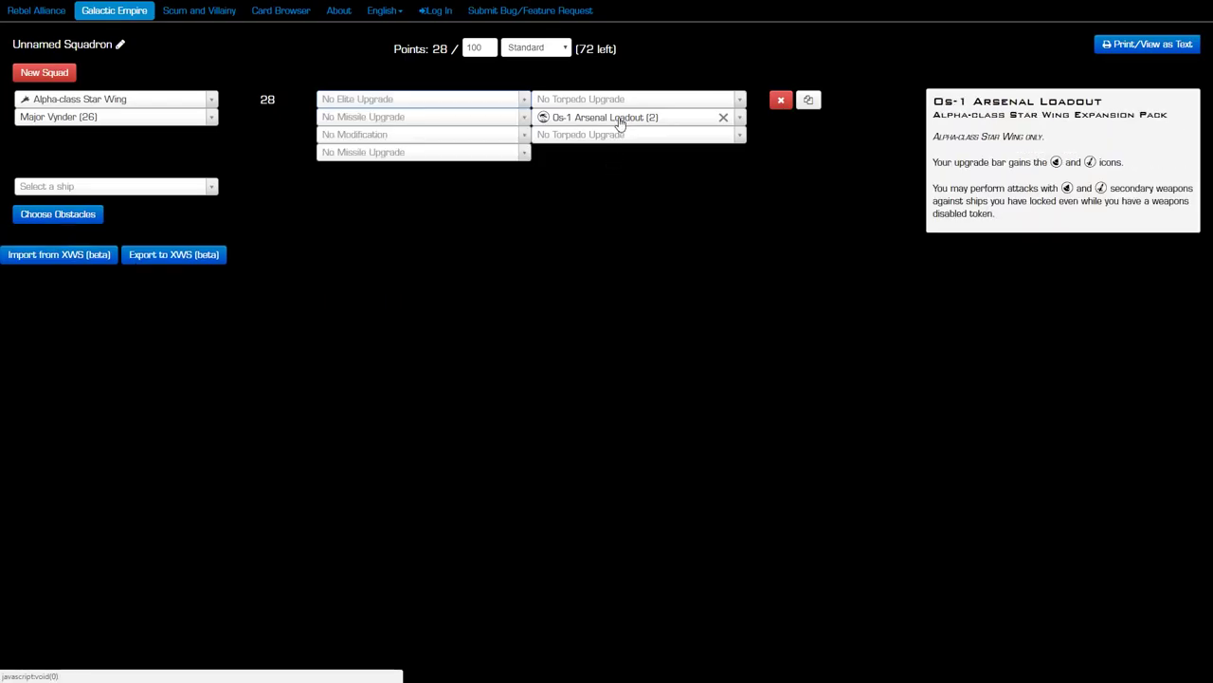
pyautogui.click(474, 116)
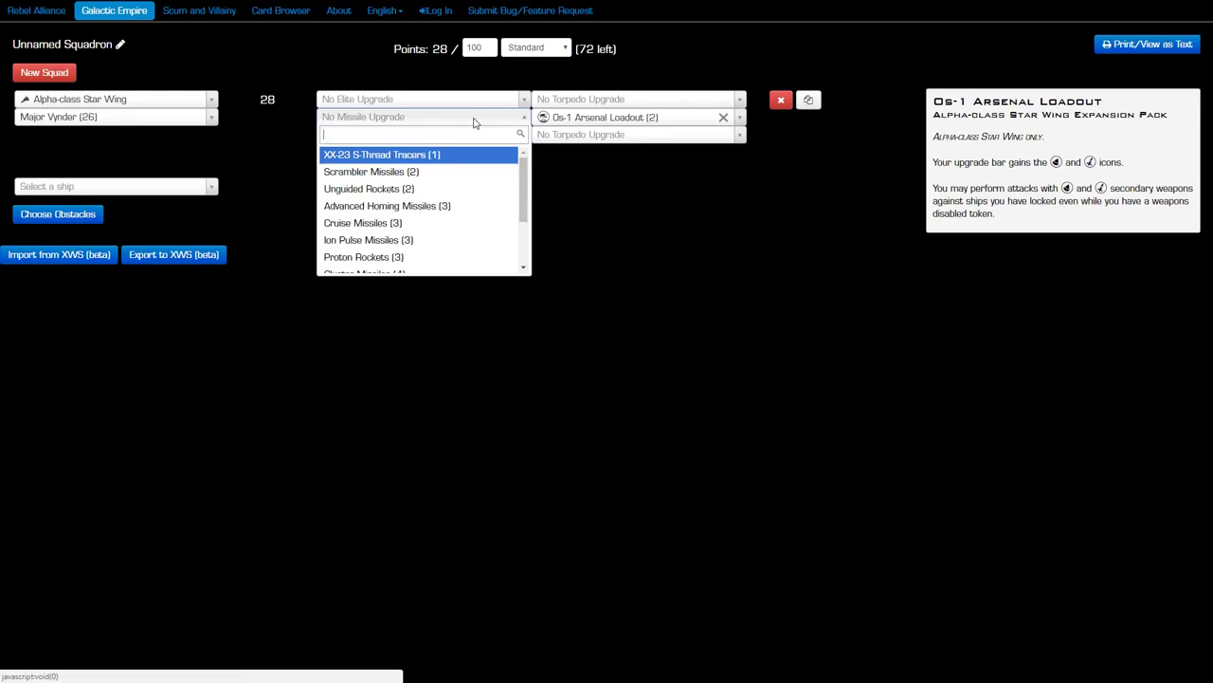
pyautogui.scroll(-2, 420, 207)
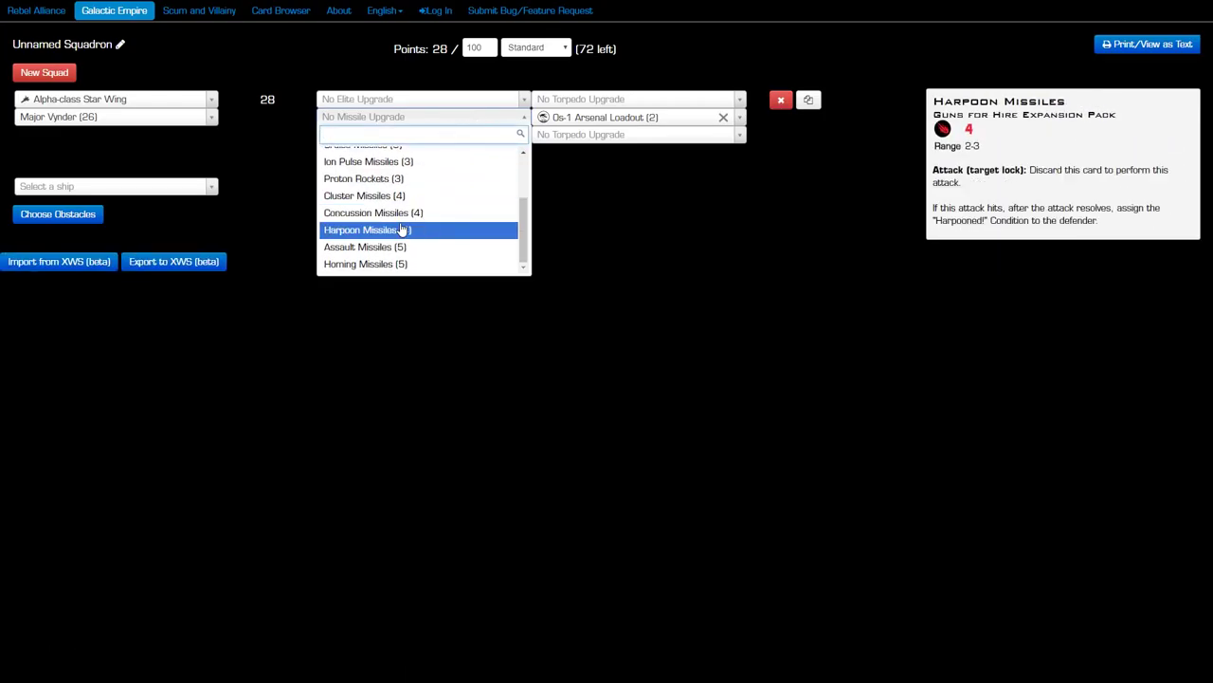
pyautogui.click(399, 230)
pyautogui.moveTo(543, 118)
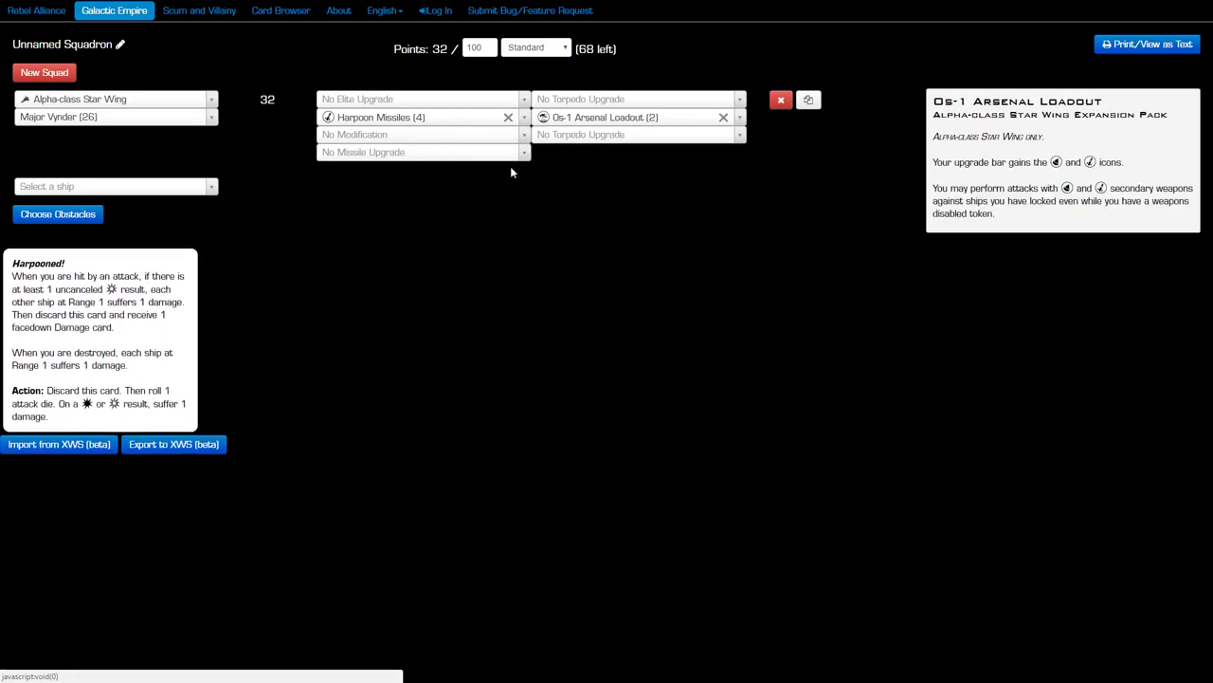
pyautogui.moveTo(124, 108)
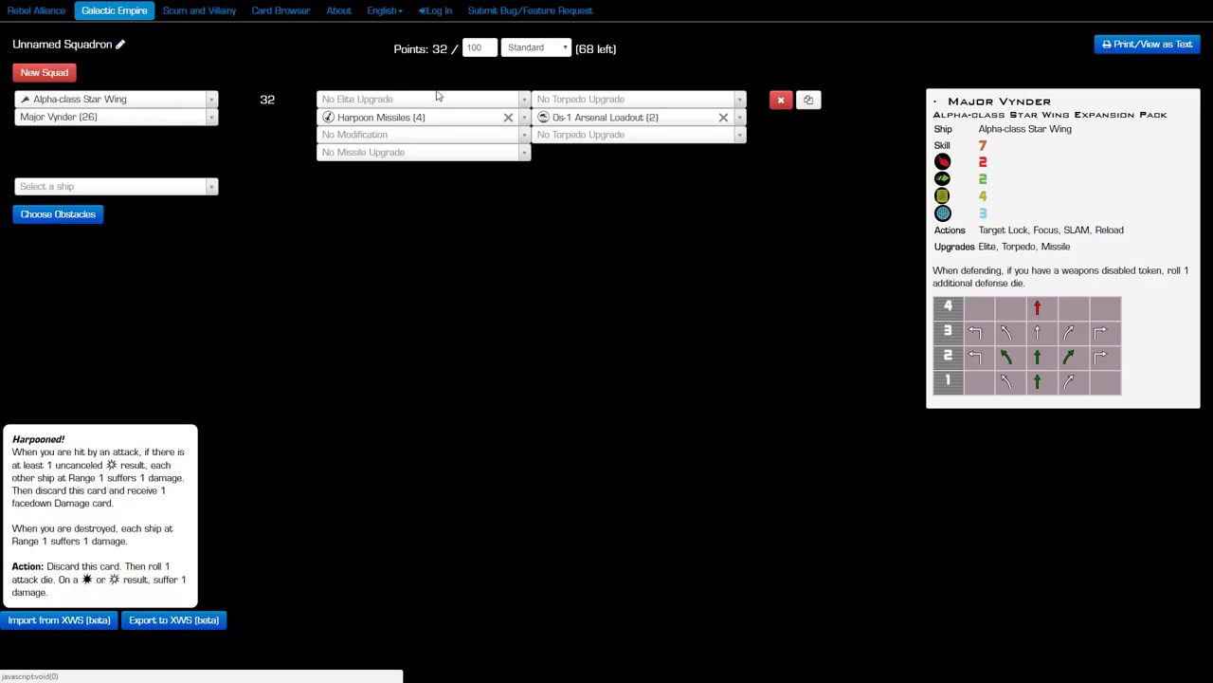
# - Equip Push the Limit (3) as Major Vynder's elite upgrade, reaching 35 points
pyautogui.click(482, 98)
pyautogui.scroll(-5, 422, 225)
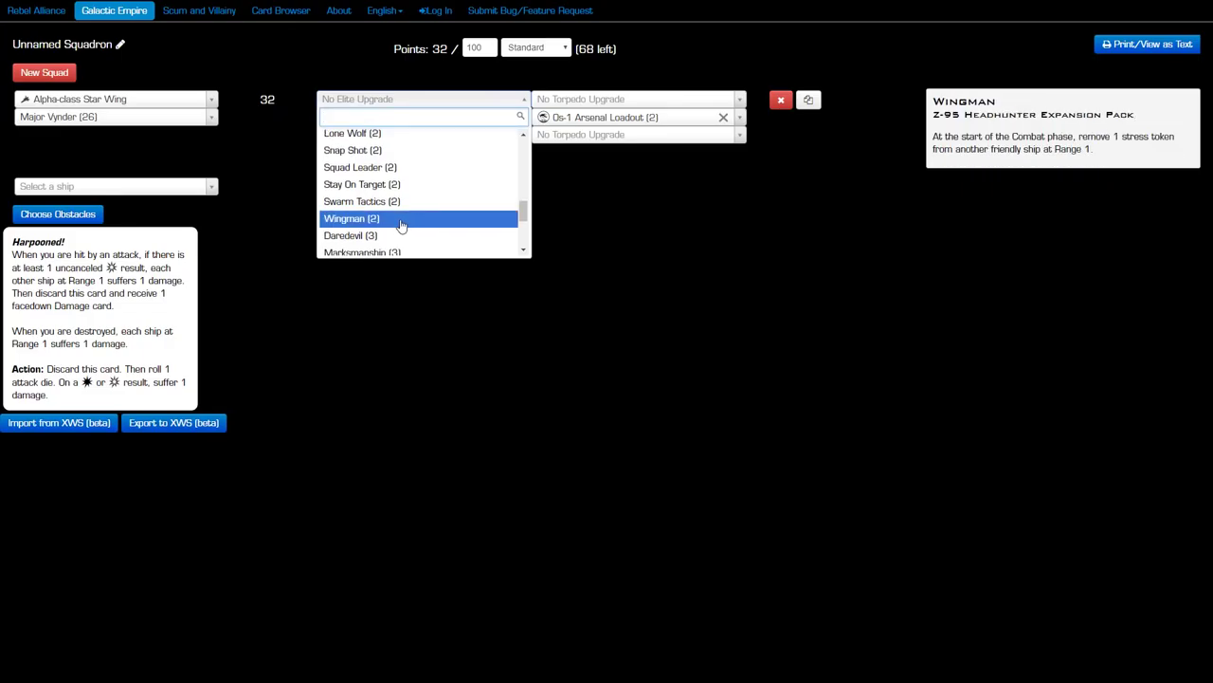
pyautogui.scroll(-2, 422, 226)
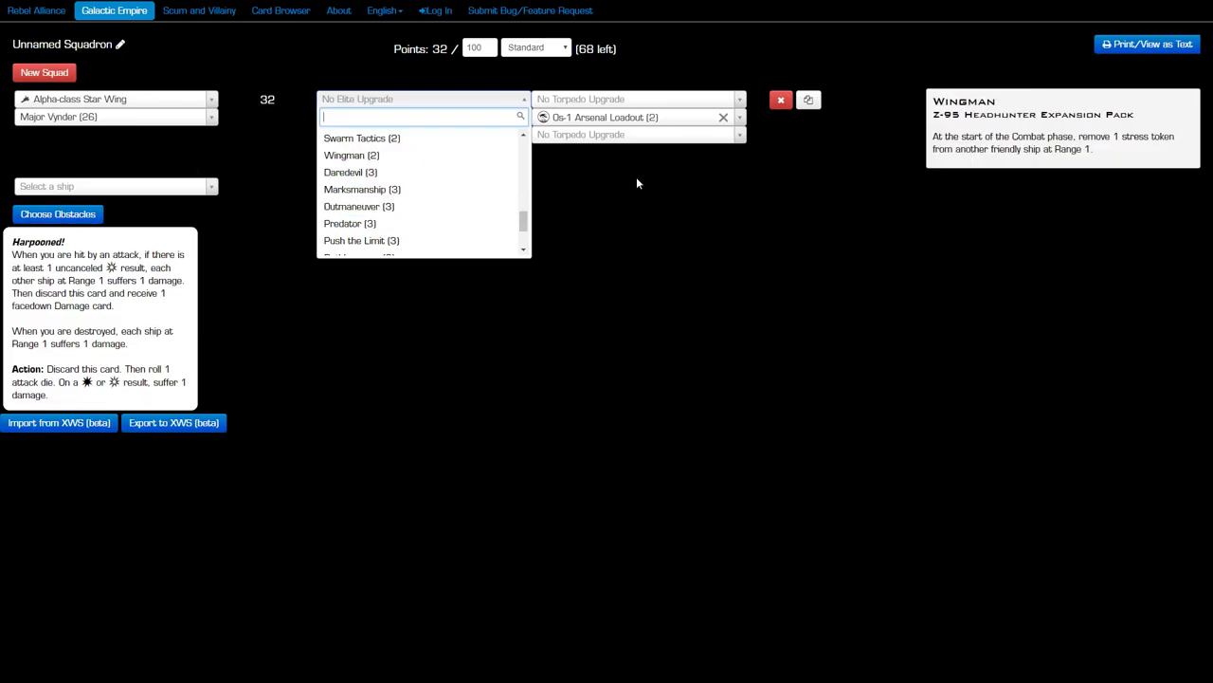
pyautogui.click(413, 242)
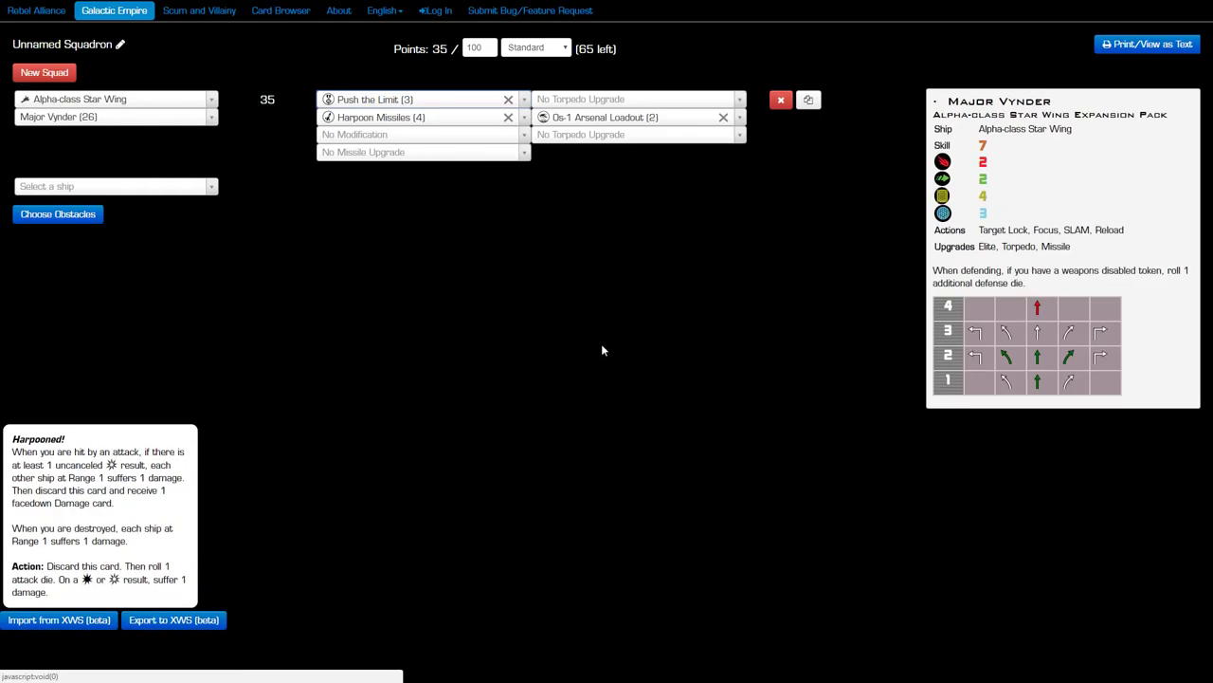
# - Add a second Alpha-class Star Wing flown by a Rho Squadron Veteran (21)
pyautogui.click(207, 187)
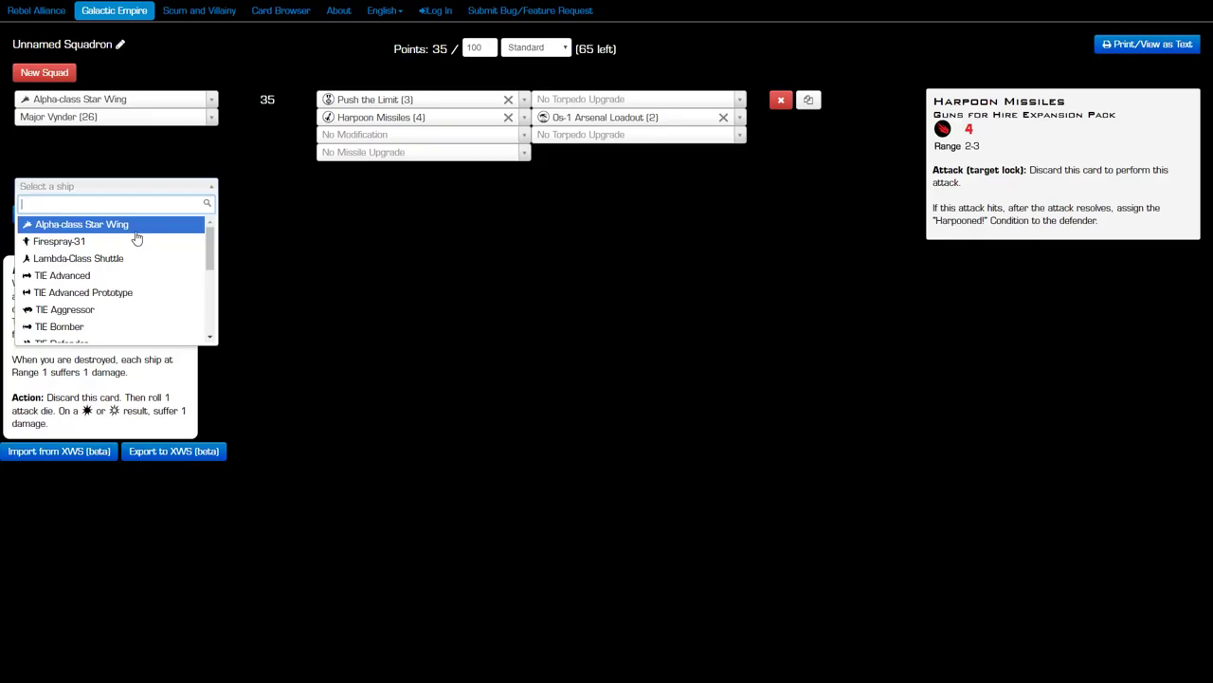
pyautogui.click(131, 224)
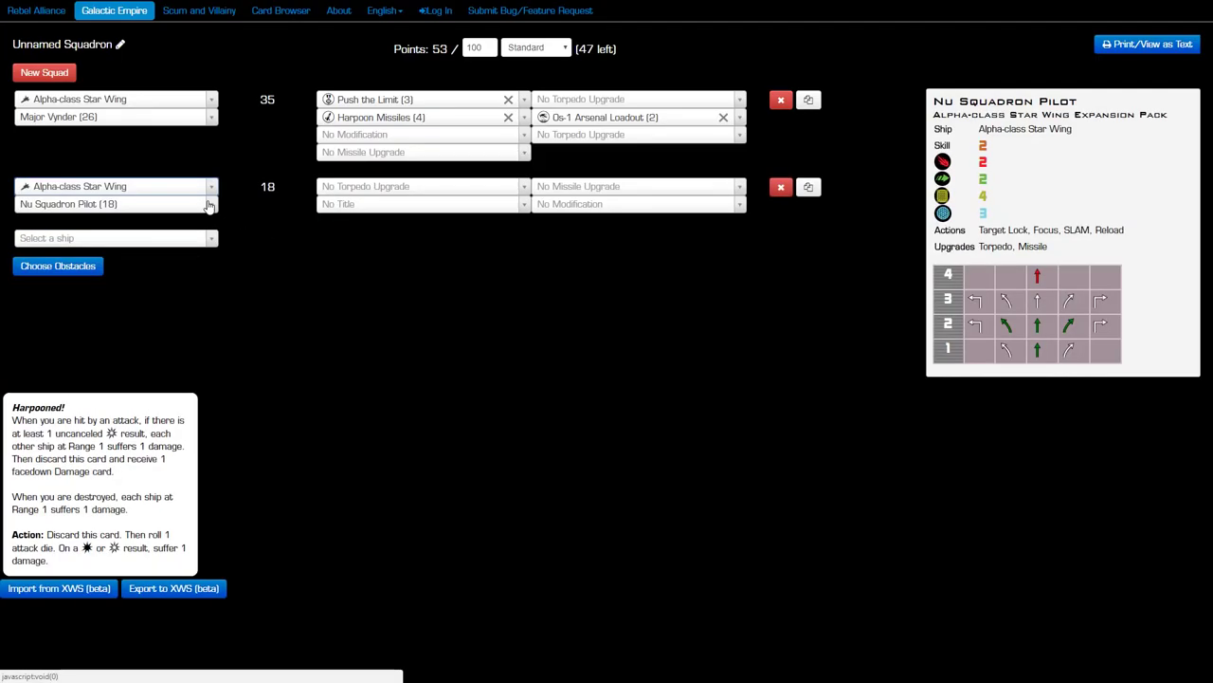
pyautogui.click(209, 205)
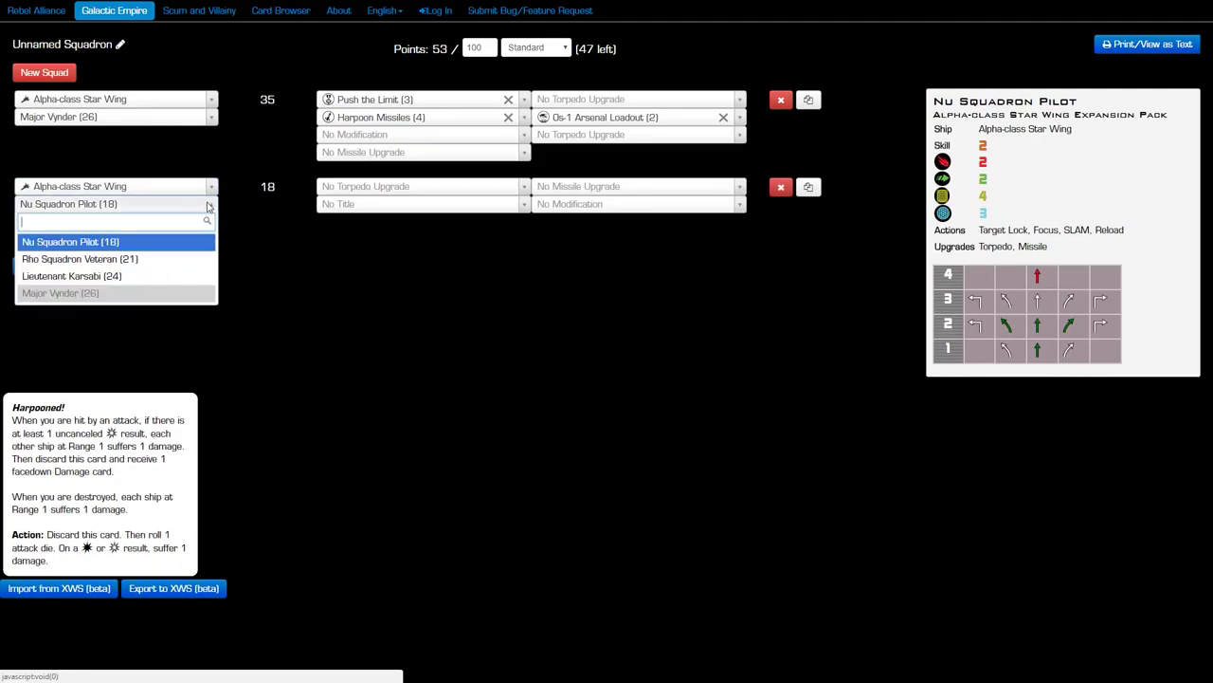
pyautogui.click(105, 259)
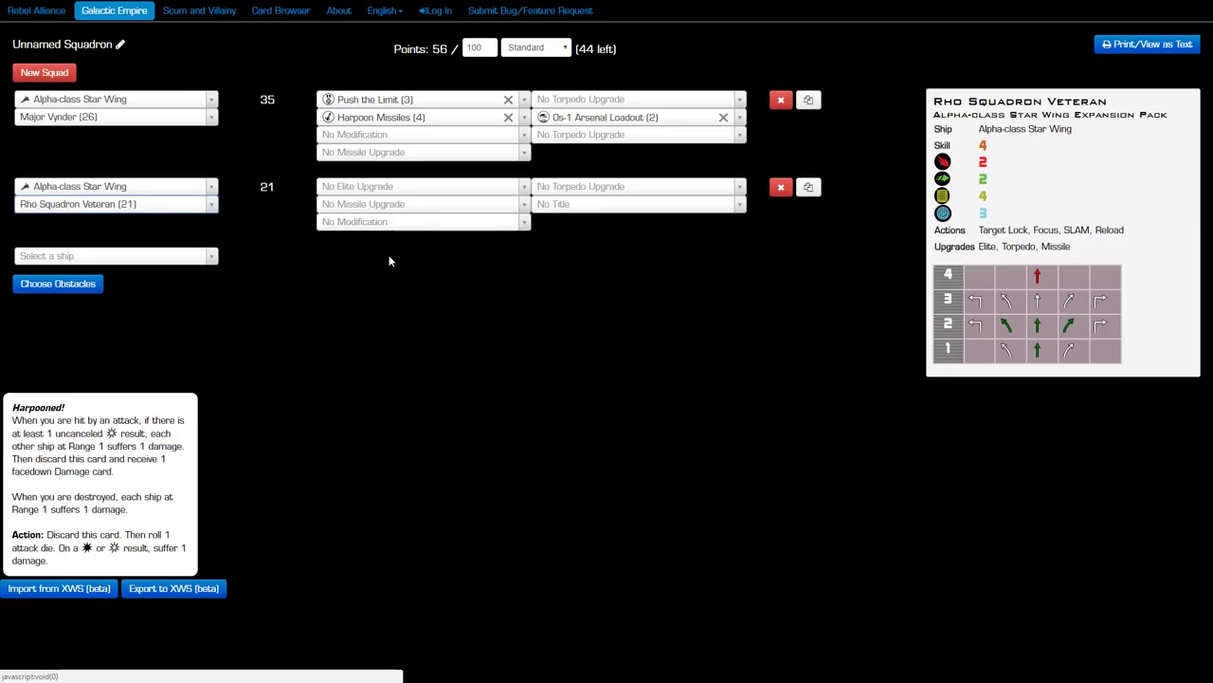
# - Give the second Star Wing the XG-1 Assault Configuration title (1), totalling 57 points
pyautogui.click(564, 206)
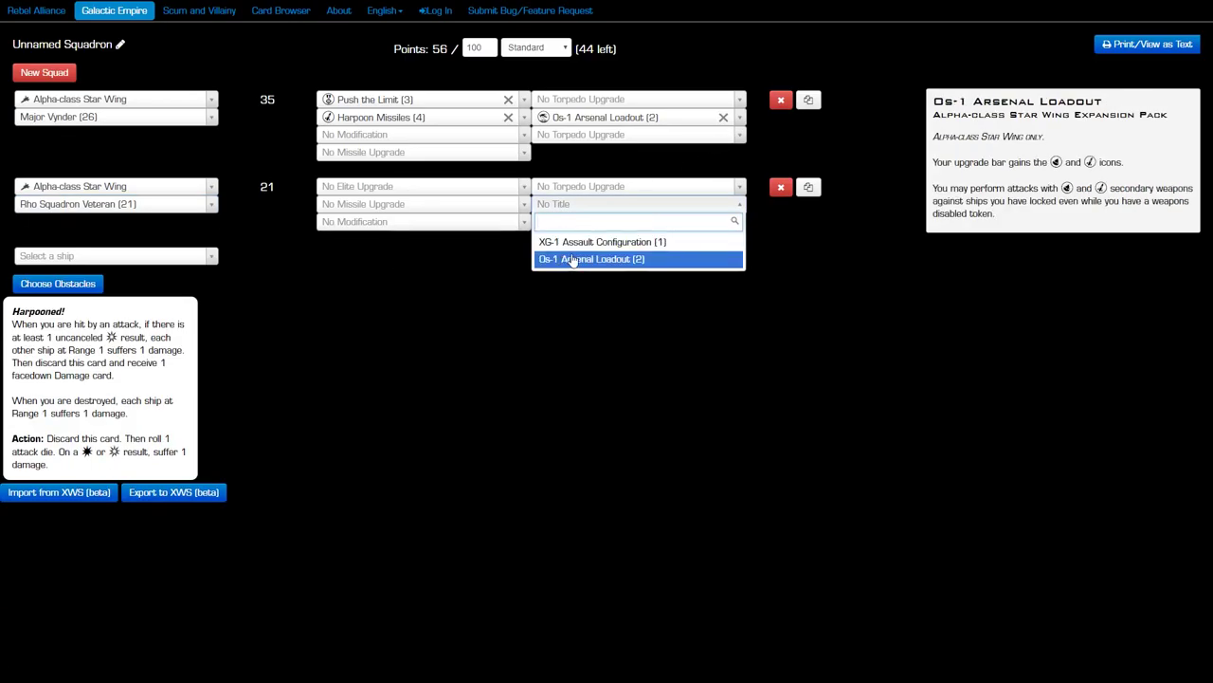
pyautogui.click(573, 242)
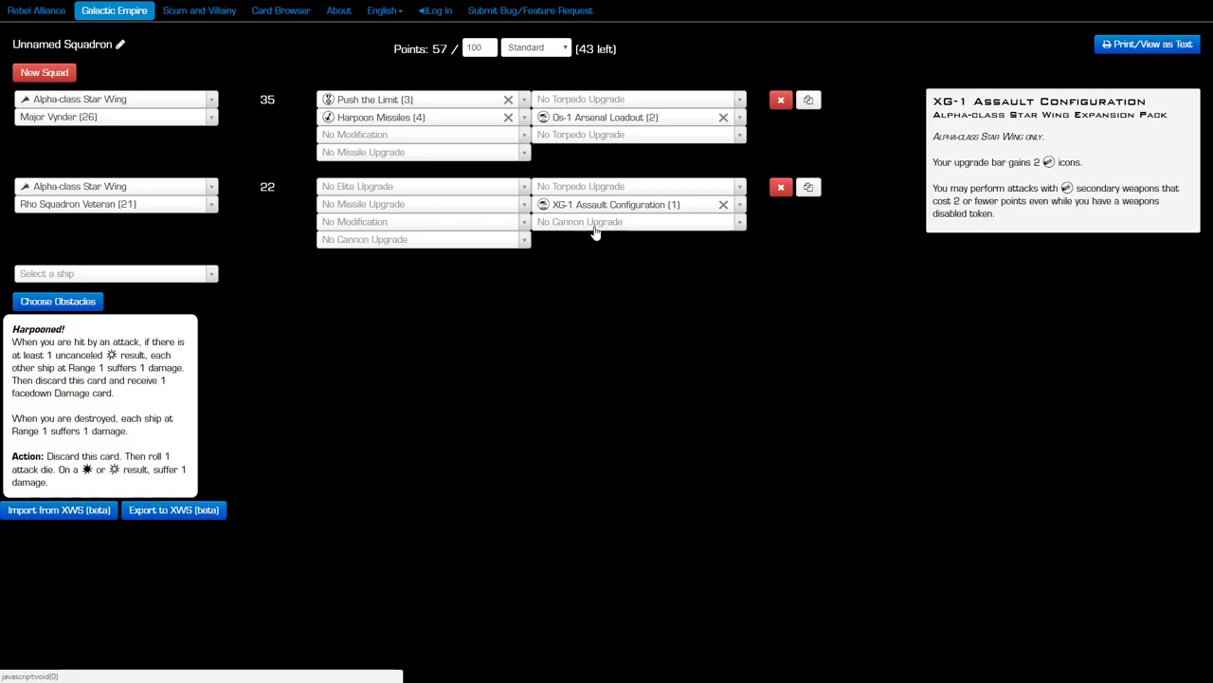
pyautogui.click(596, 226)
# - Arm the Rho Squadron Veteran with a Heavy Laser Cannon (7) and Linked Battery (2), reaching 66 points
pyautogui.scroll(-1, 589, 376)
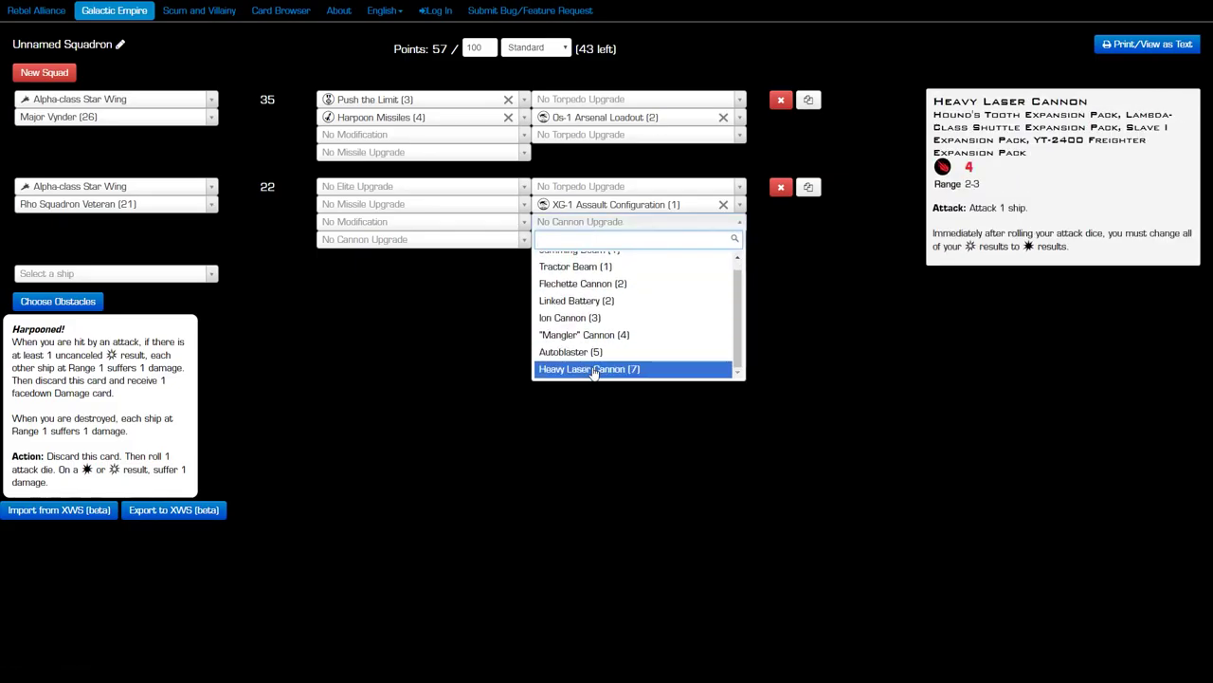
pyautogui.click(591, 373)
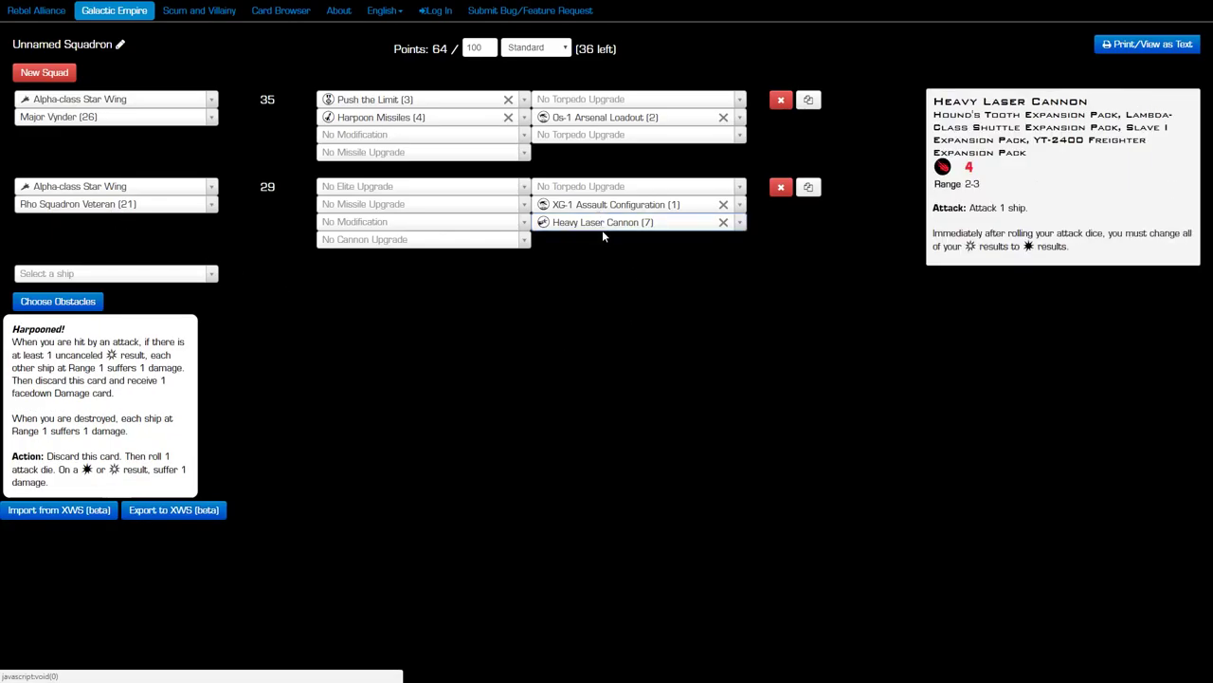
pyautogui.click(474, 242)
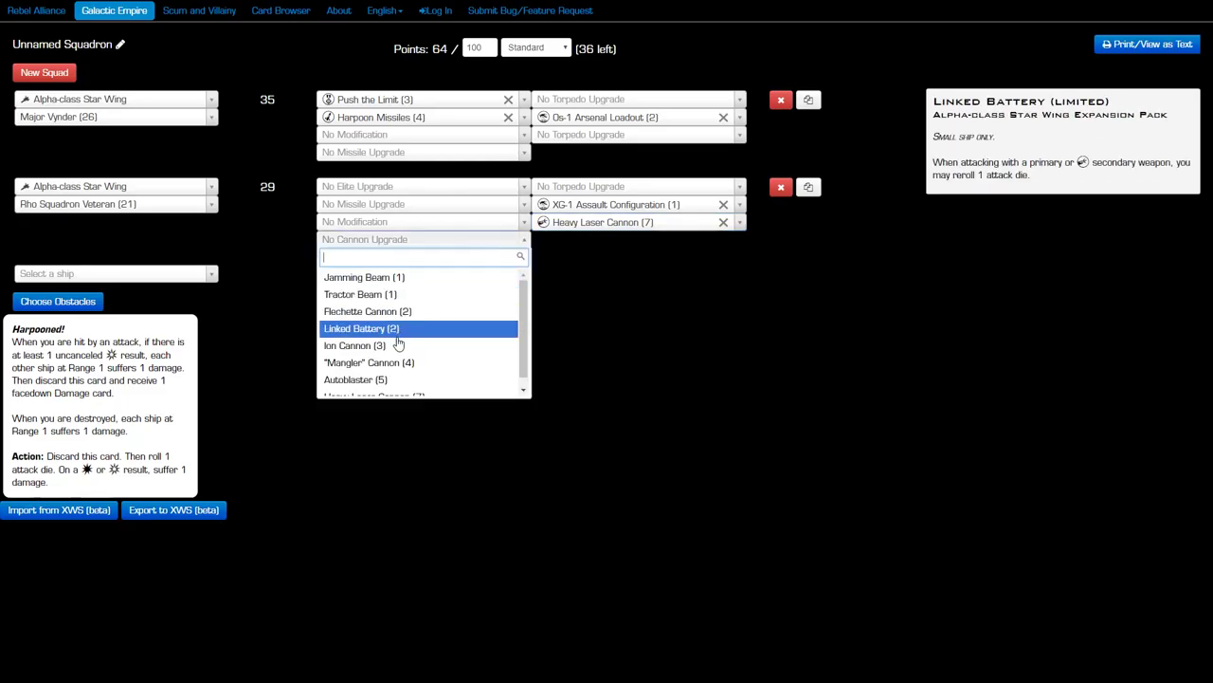
pyautogui.click(397, 330)
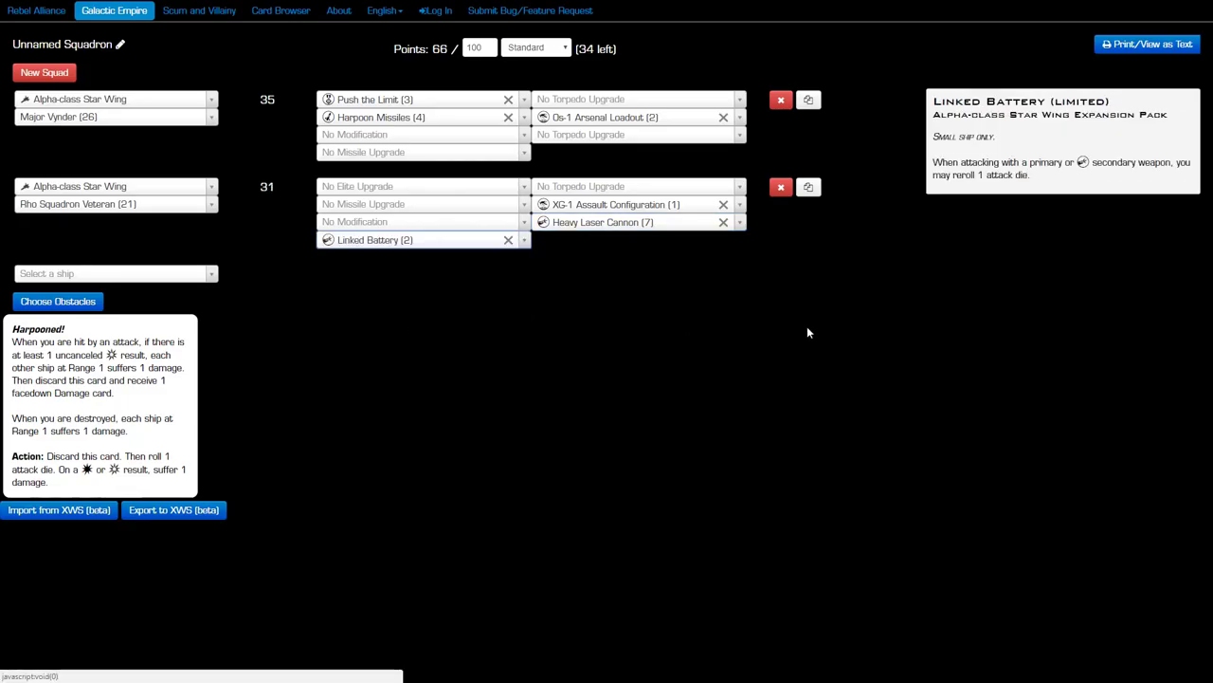
pyautogui.moveTo(614, 231)
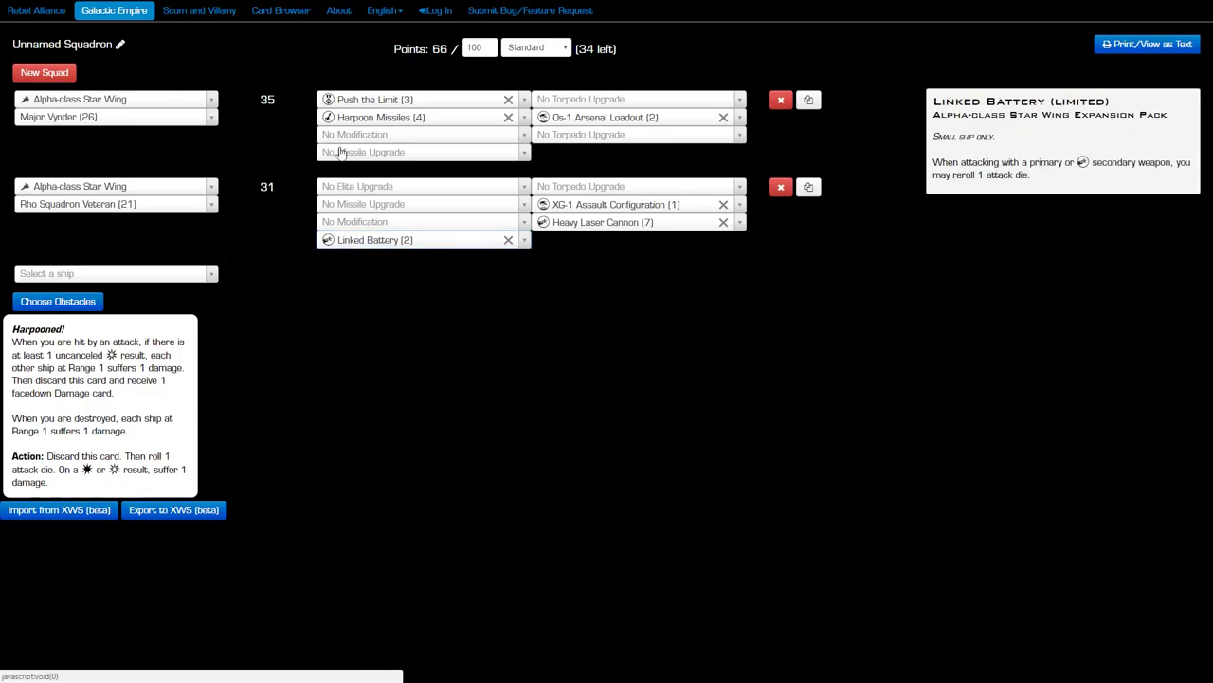
# - Equip Predator (3) as the Rho Squadron Veteran's elite upgrade, making the squad 69 points
pyautogui.click(383, 186)
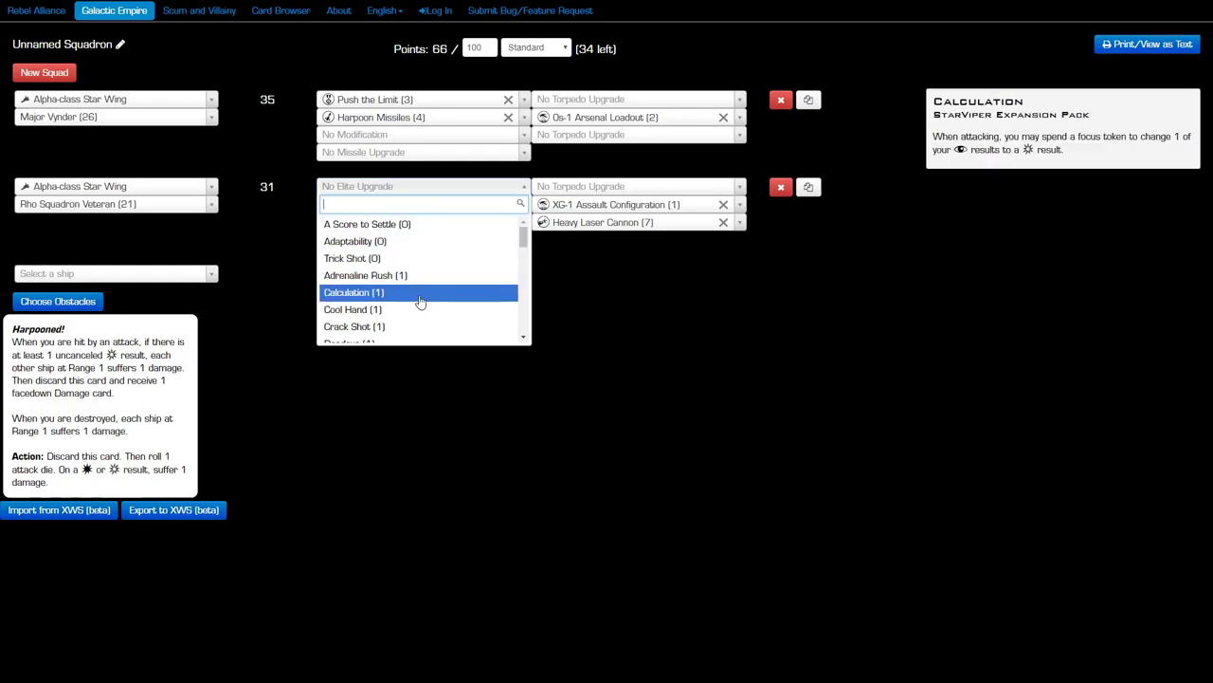
pyautogui.scroll(-8, 420, 301)
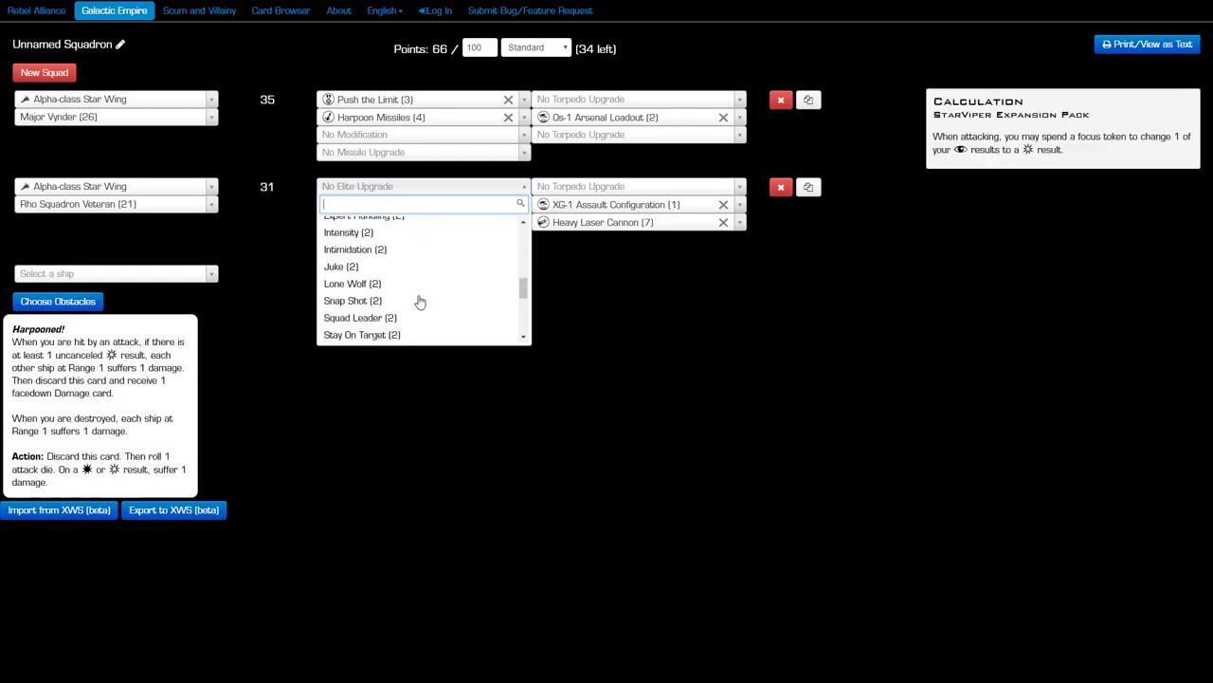
pyautogui.scroll(-2, 420, 301)
pyautogui.scroll(-3, 420, 301)
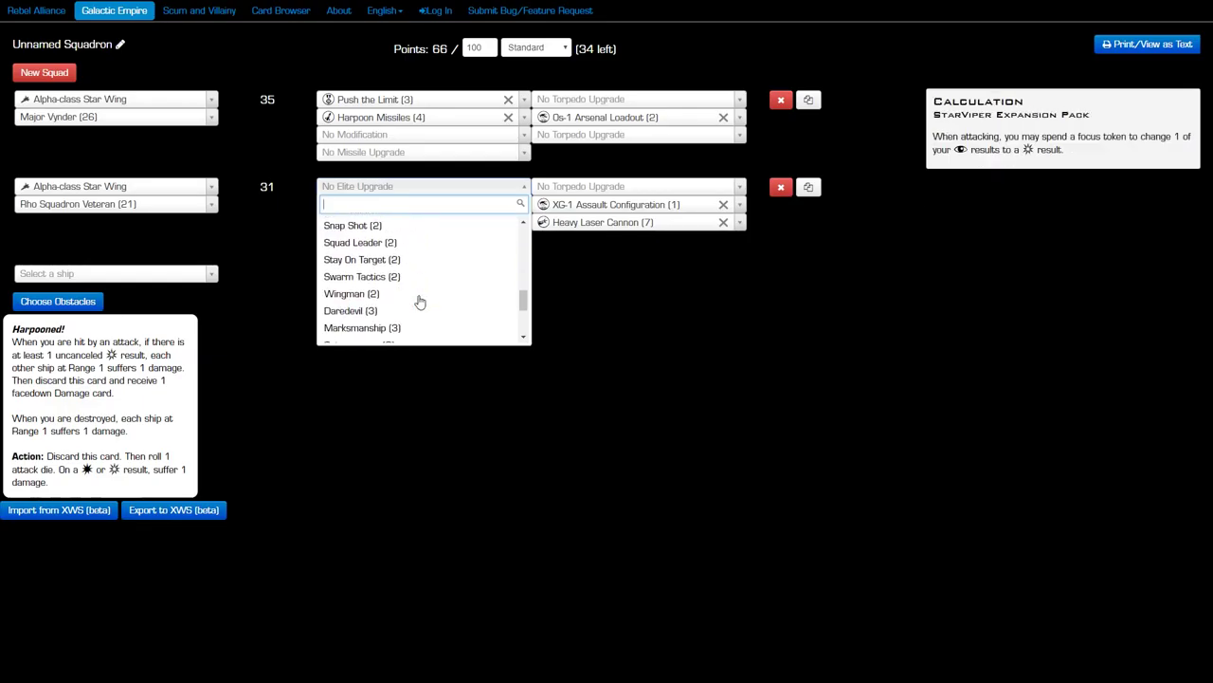
pyautogui.click(422, 310)
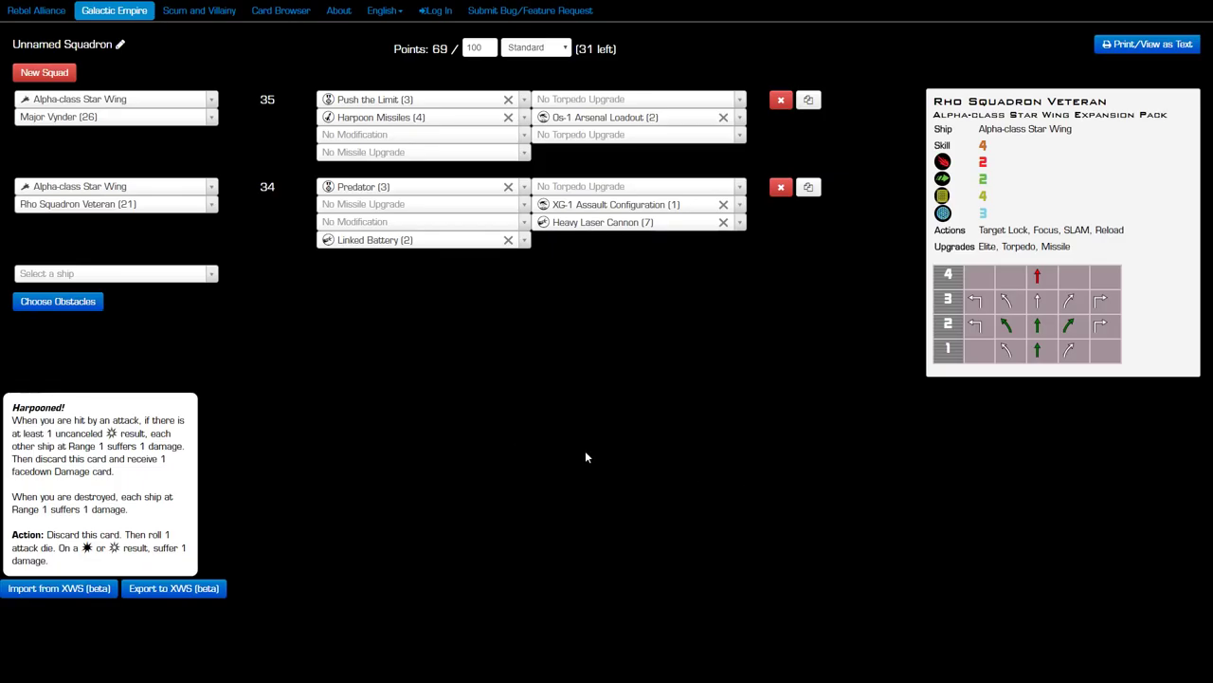
pyautogui.click(211, 274)
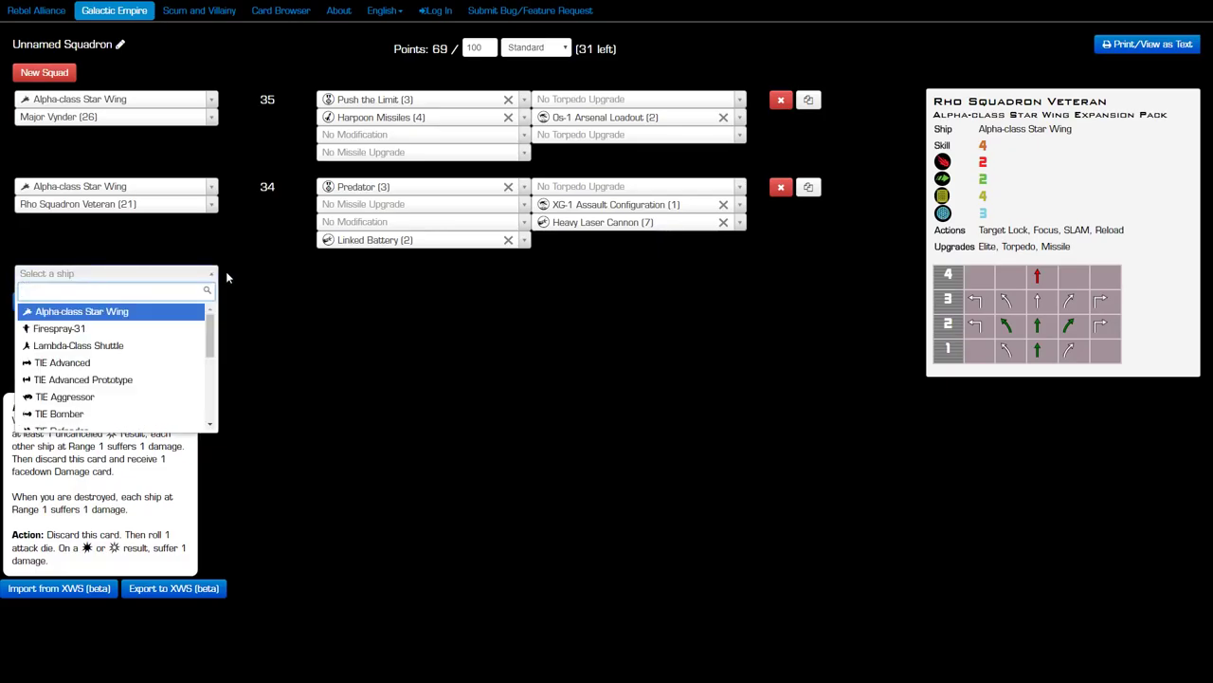
# - Add a TIE Aggressor as the third ship, then change it to a TIE Silencer
pyautogui.scroll(-2, 140, 348)
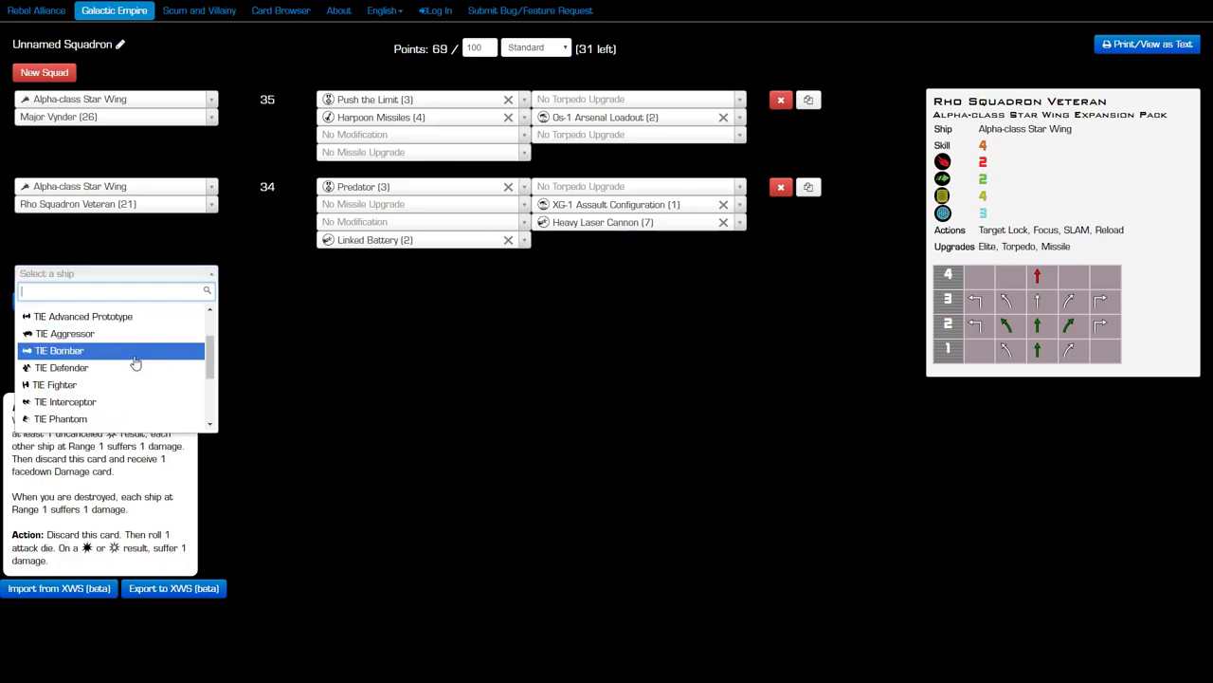
pyautogui.scroll(3, 135, 359)
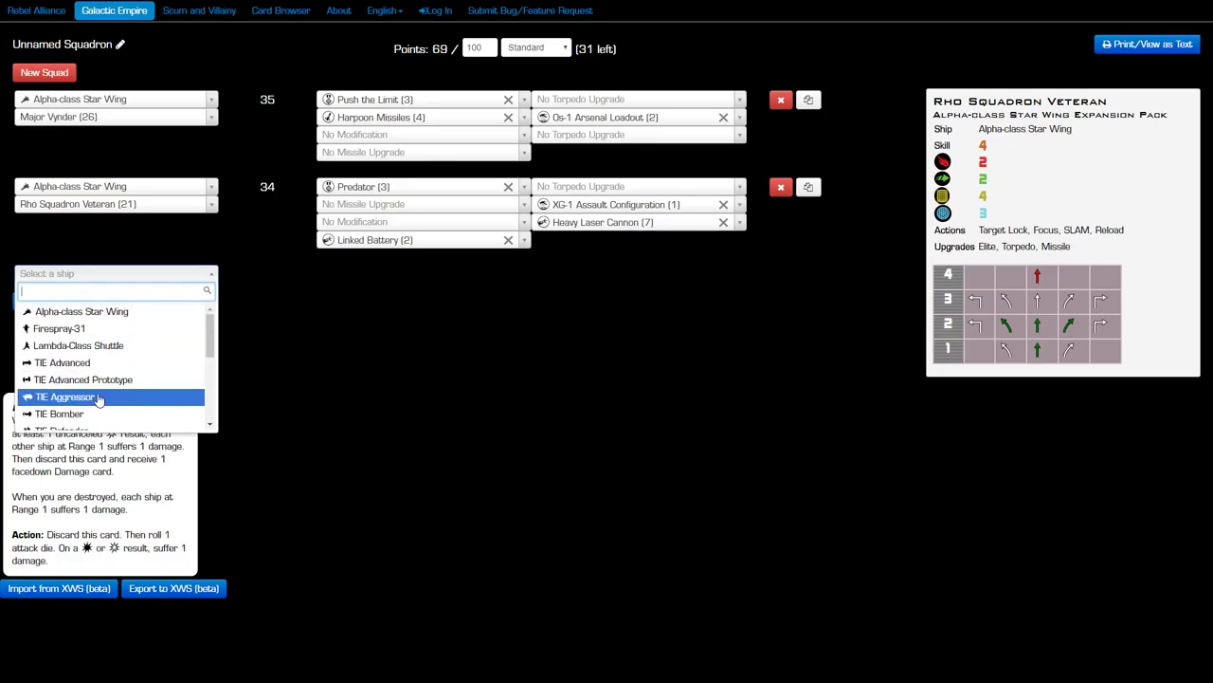
pyautogui.click(101, 395)
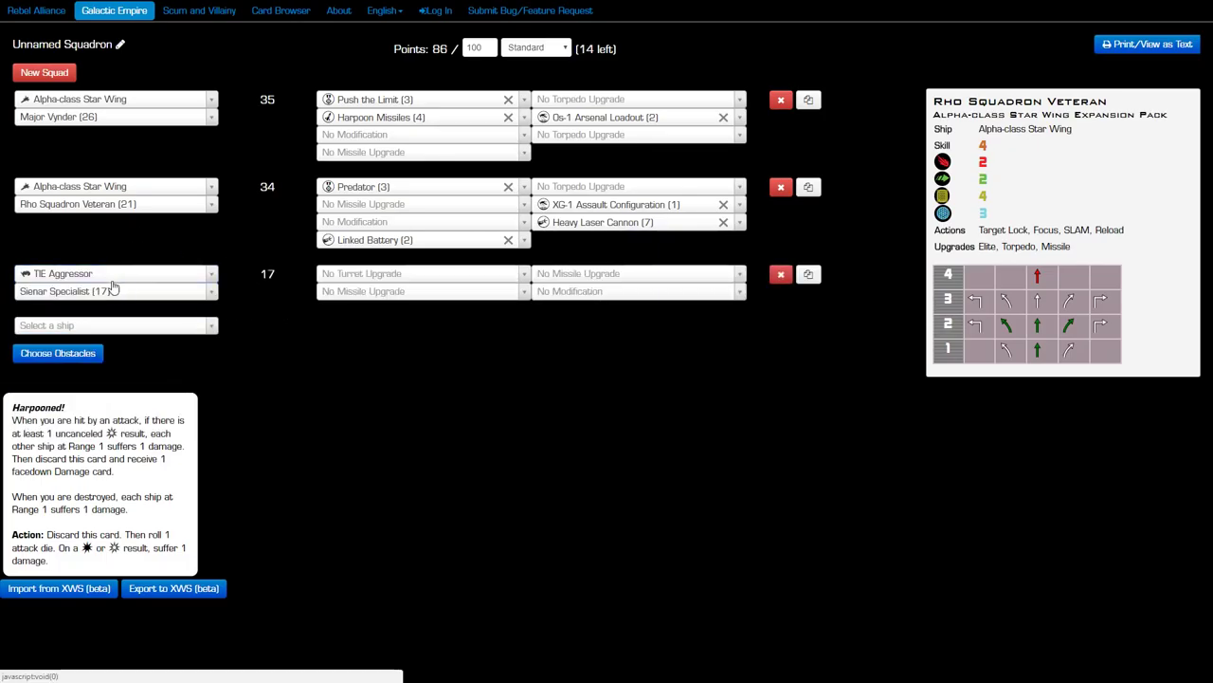
pyautogui.click(171, 277)
pyautogui.scroll(-2, 130, 354)
pyautogui.scroll(-3, 129, 354)
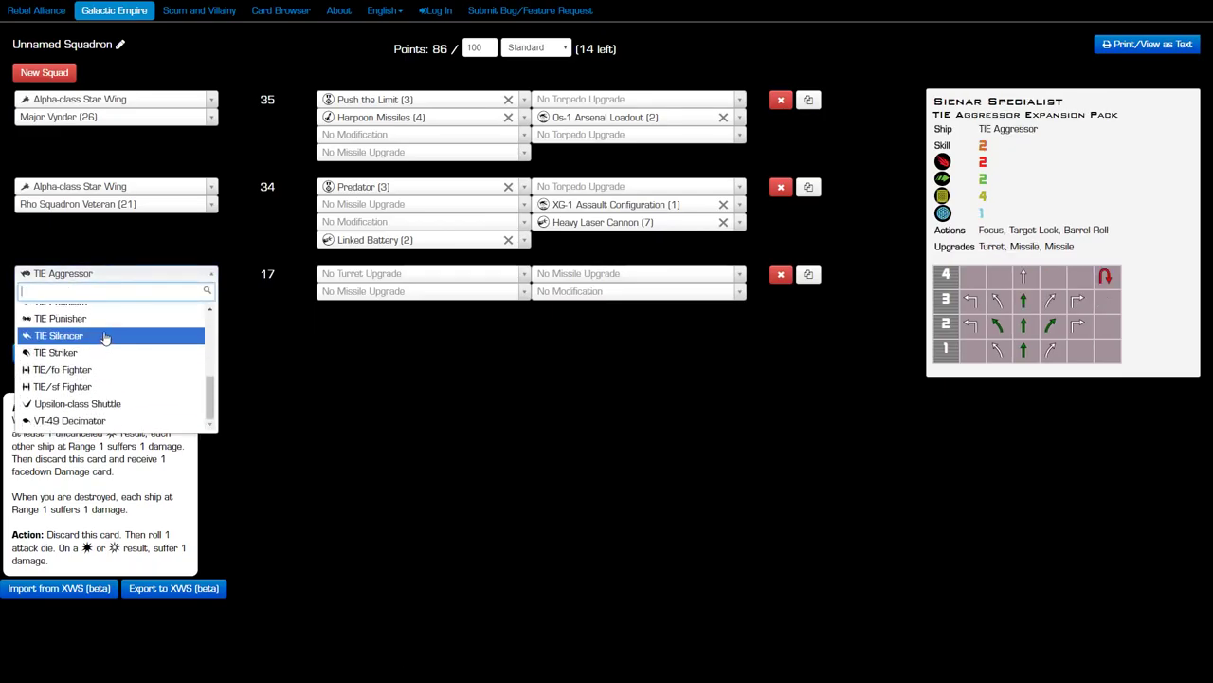
pyautogui.click(105, 337)
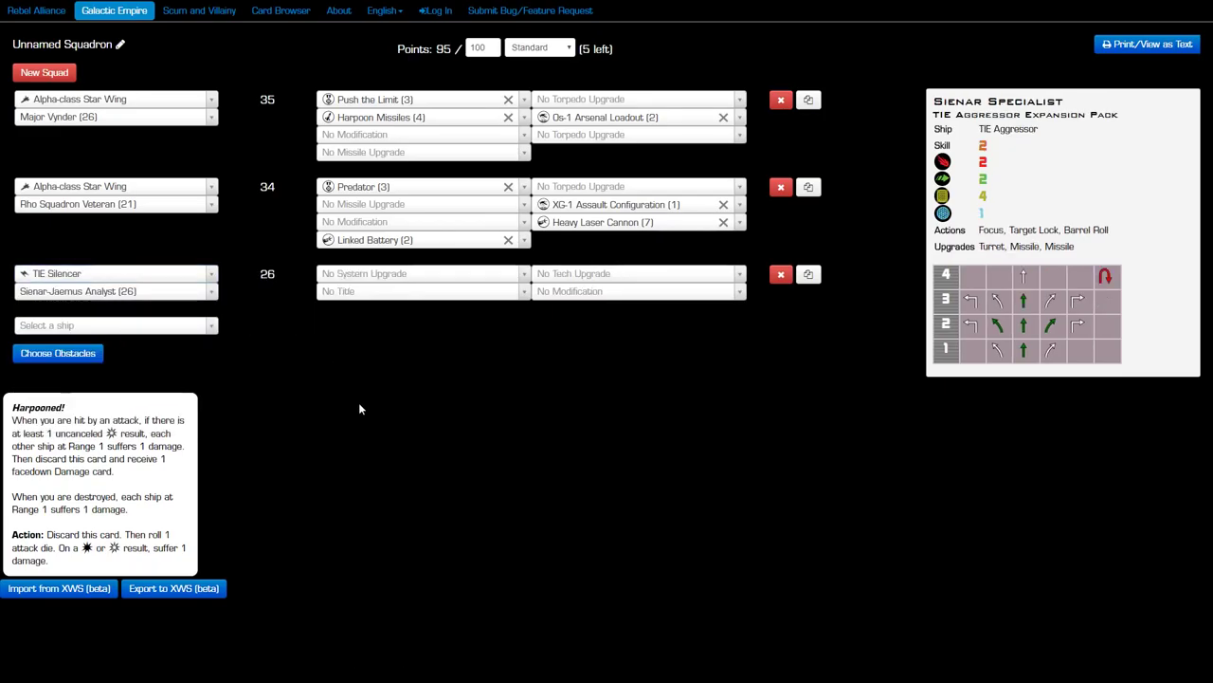
pyautogui.click(201, 294)
# - Make Kylo Ren the TIE Silencer's pilot, putting the squad at 104 of 100 points
pyautogui.click(95, 380)
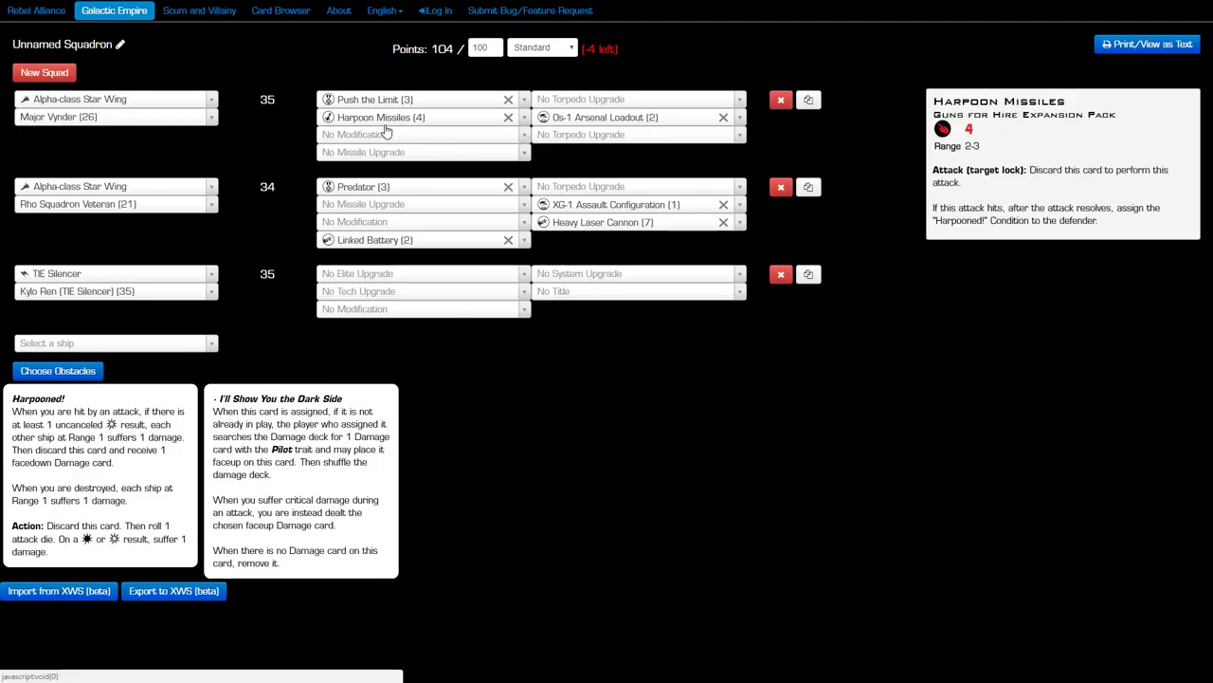
pyautogui.click(591, 226)
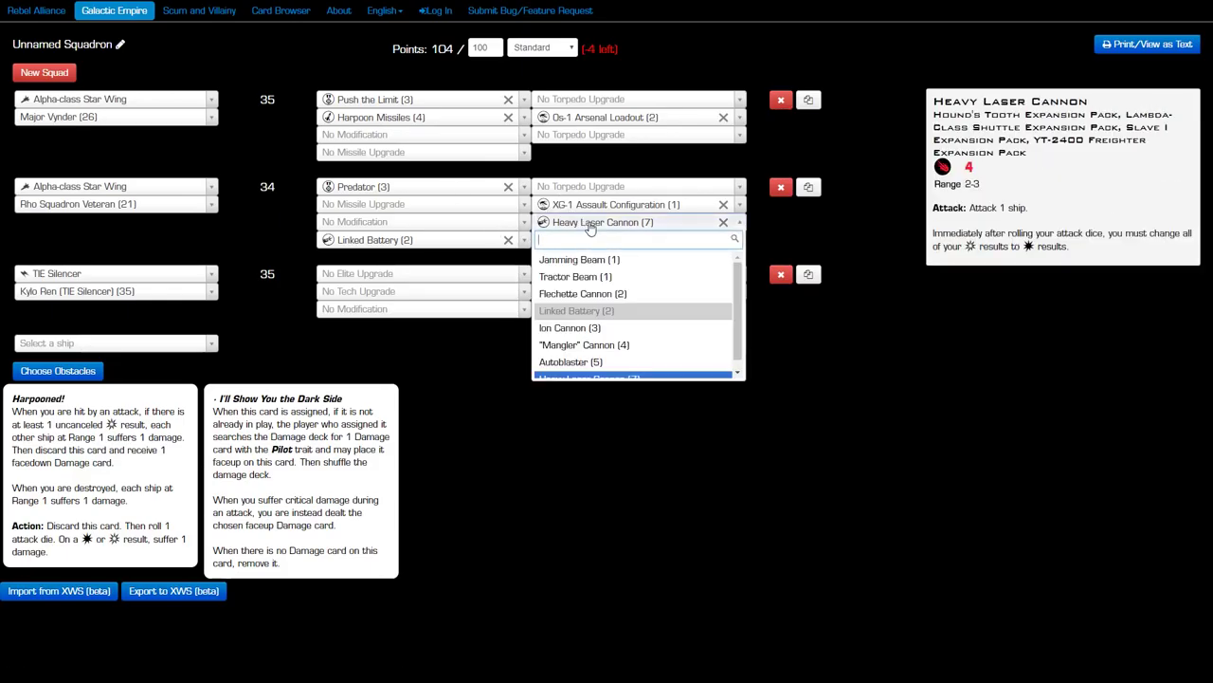
pyautogui.click(593, 225)
# - Try "Mangler" Cannon on the second Star Wing, then restore the Heavy Laser Cannon
pyautogui.click(611, 225)
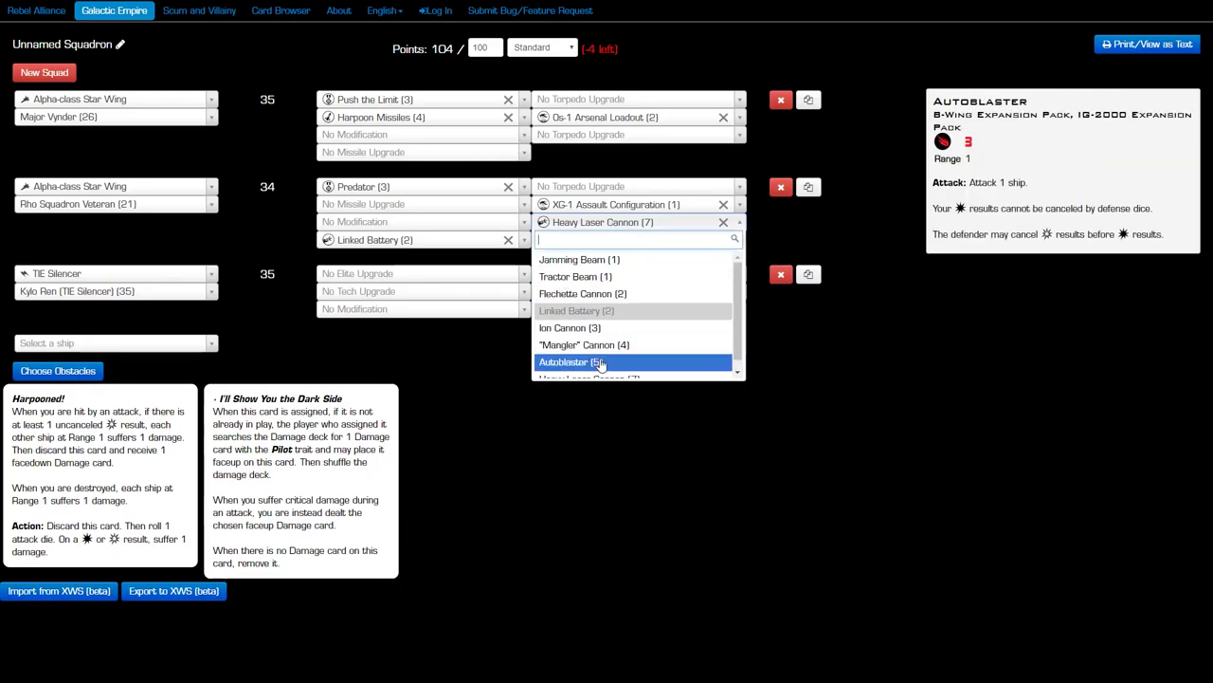
pyautogui.click(597, 344)
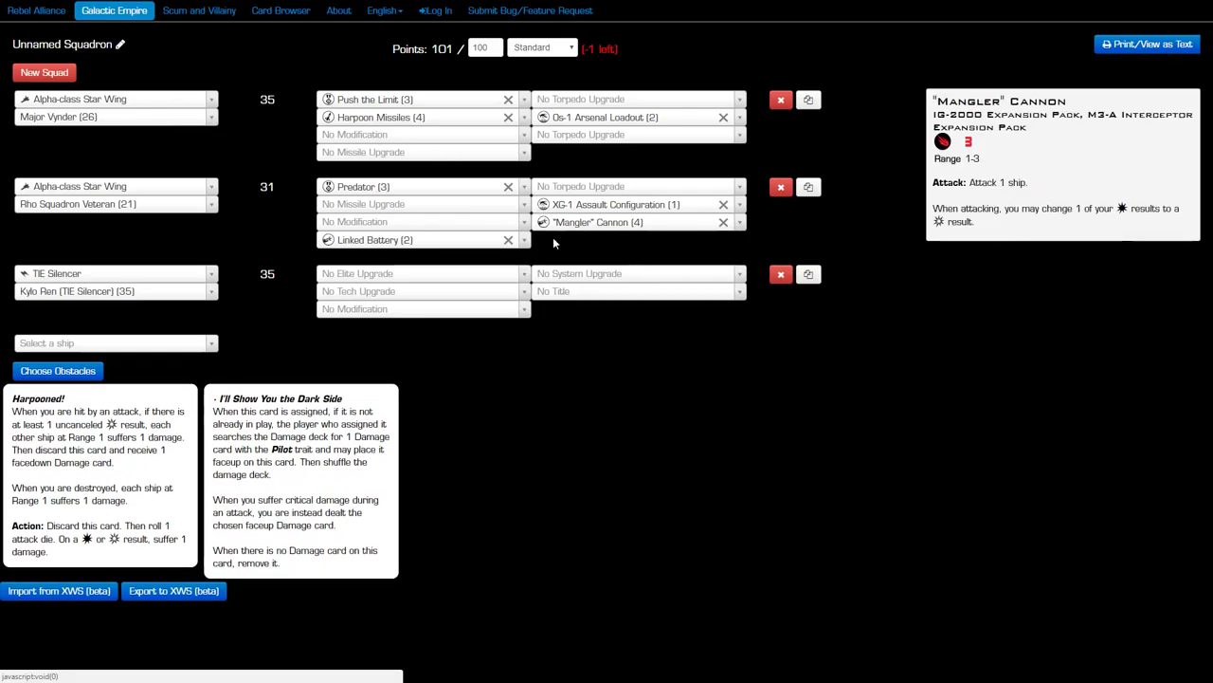
pyautogui.click(628, 223)
pyautogui.click(611, 370)
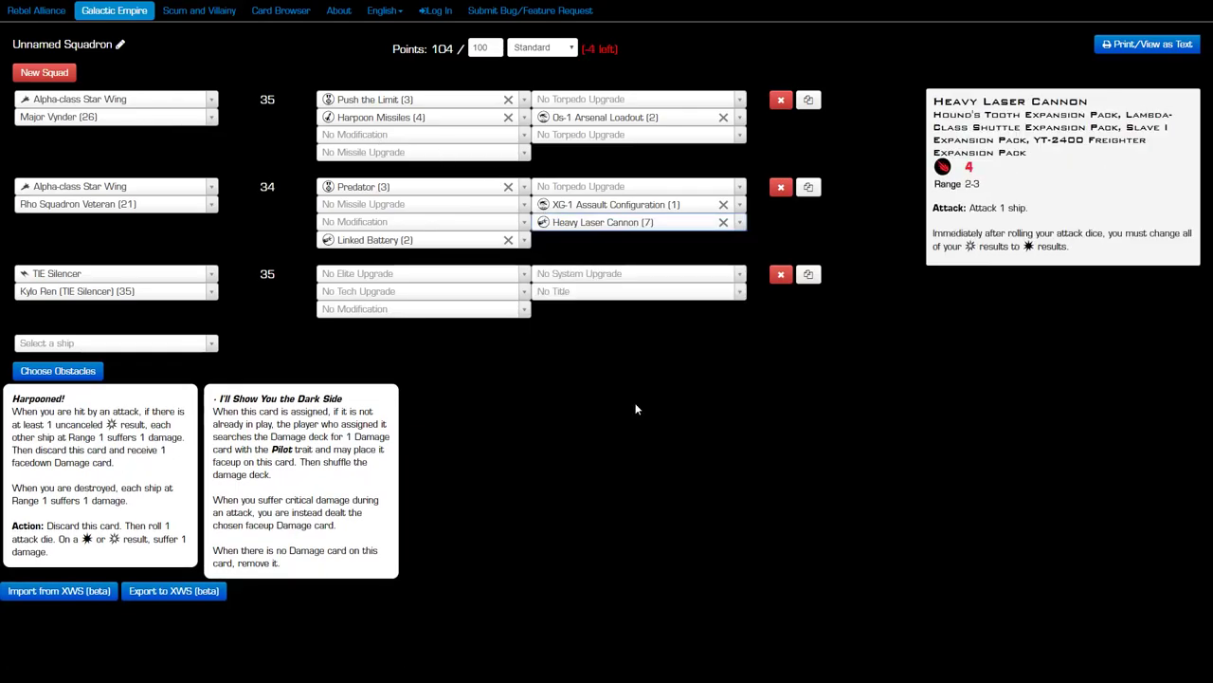
# - Switch the TIE Silencer's pilot to Test Pilot "Blackout" (31), bringing the squad to exactly 100 points
pyautogui.click(213, 293)
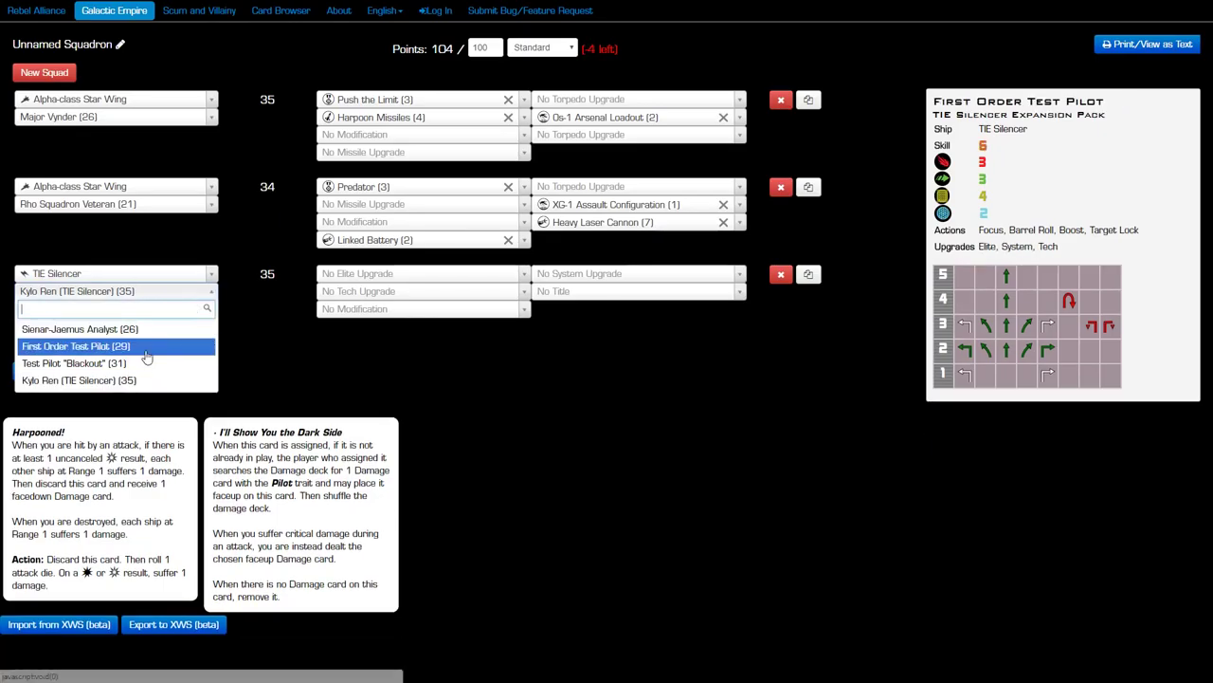
pyautogui.click(139, 365)
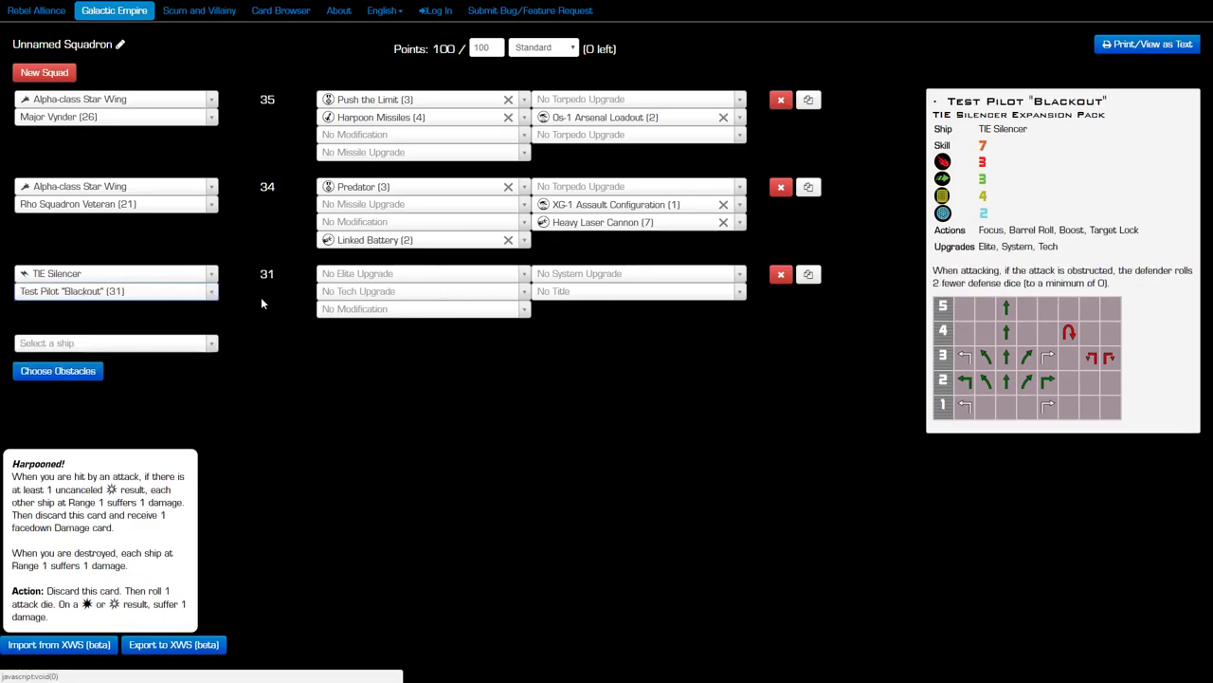
pyautogui.click(176, 294)
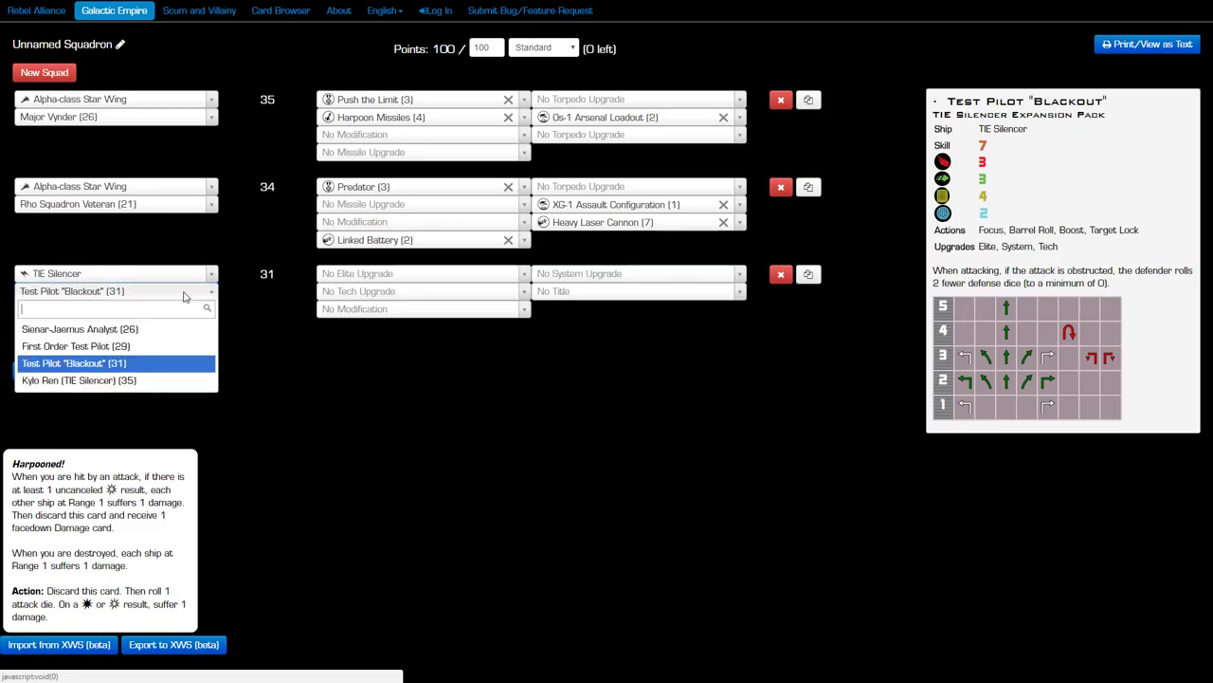
pyautogui.click(641, 414)
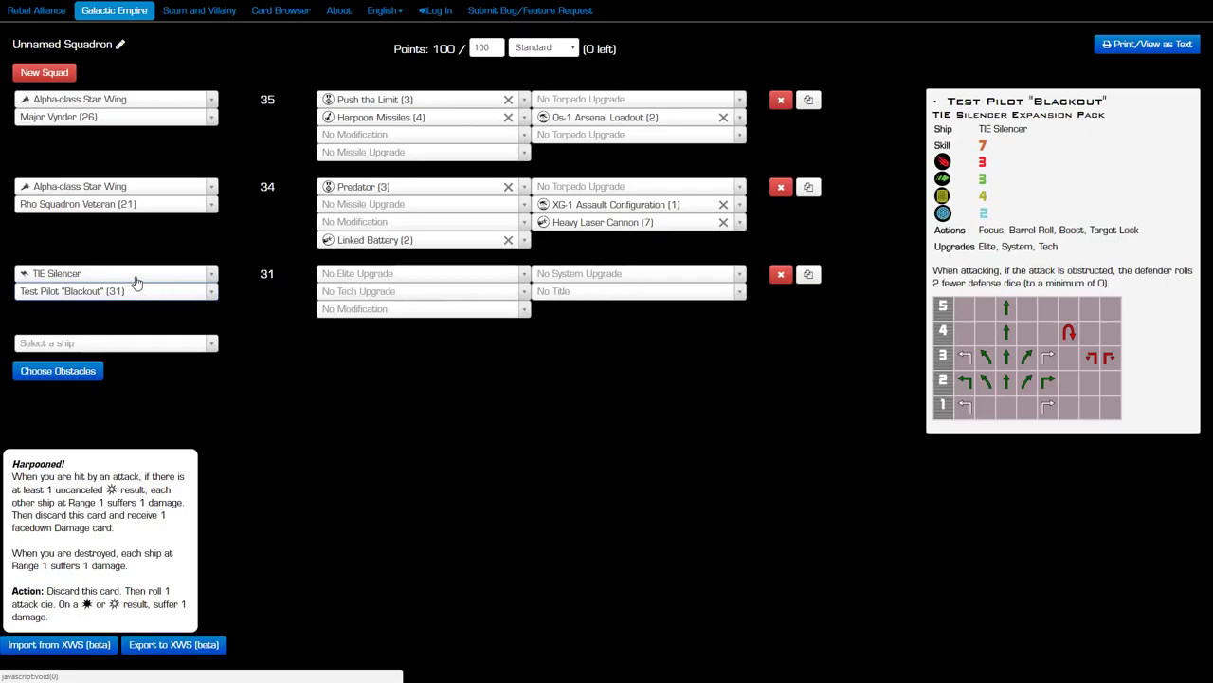
# - Equip Blackout's TIE Silencer with Collision Detector (0) and Trick Shot (0), staying at 100 points
pyautogui.click(649, 283)
pyautogui.click(622, 313)
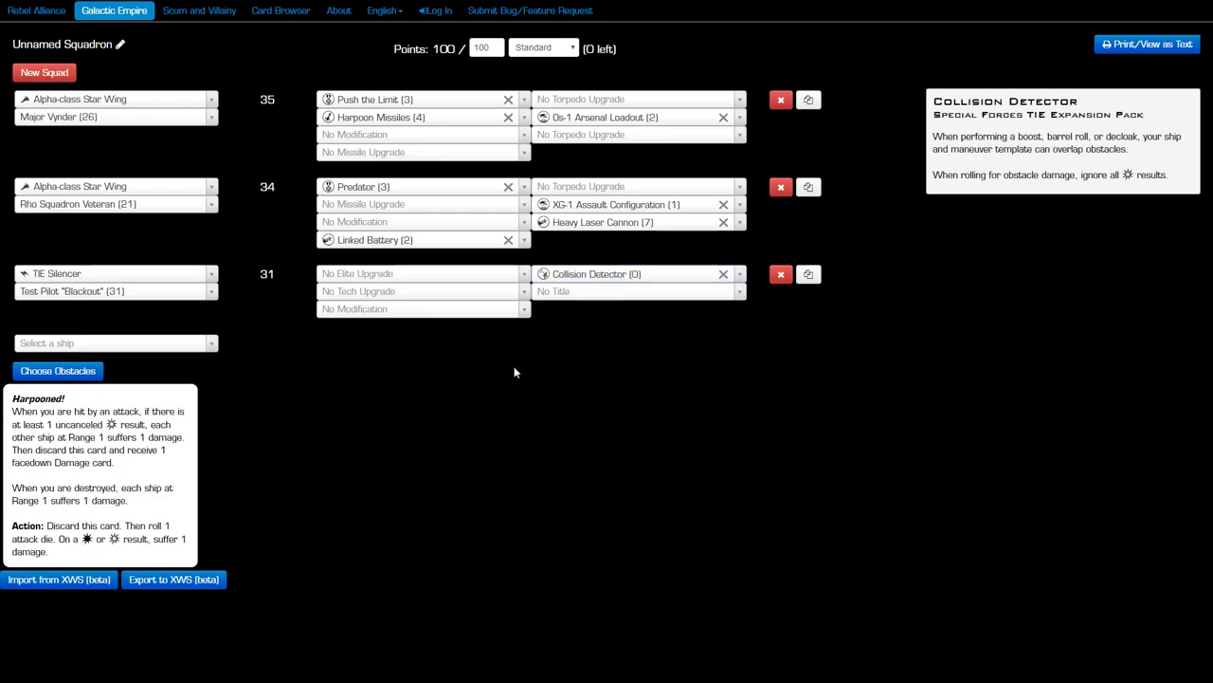
pyautogui.moveTo(139, 289)
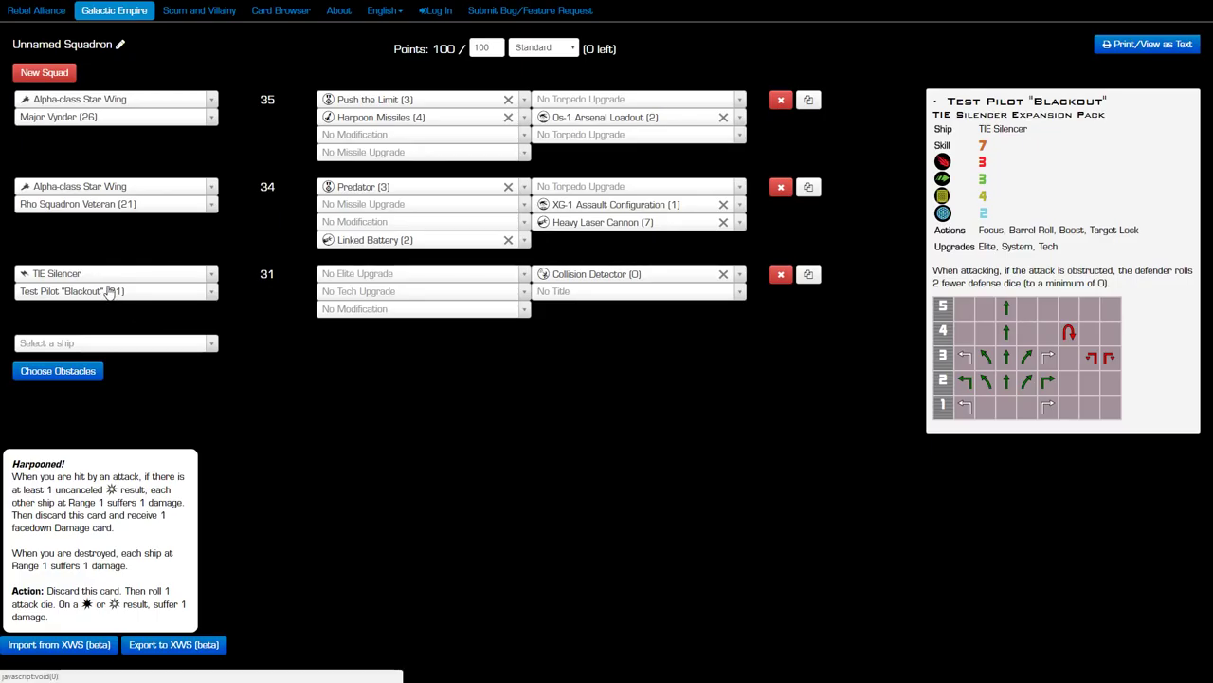
pyautogui.moveTo(651, 274)
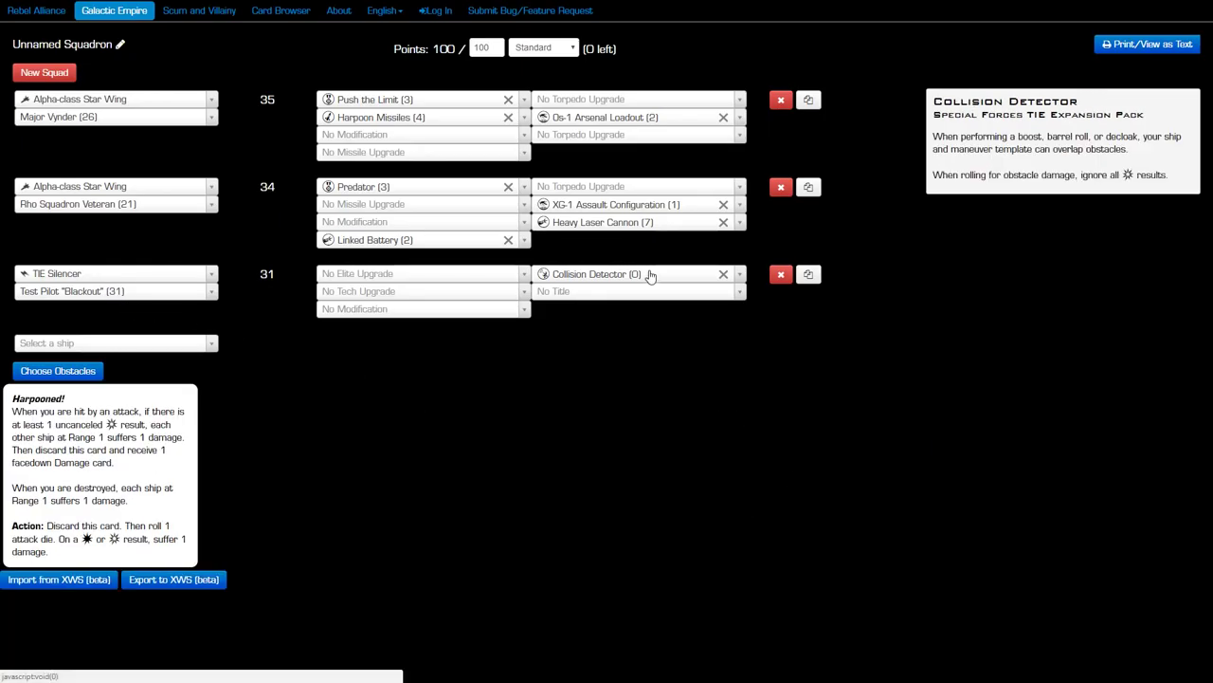
pyautogui.click(431, 275)
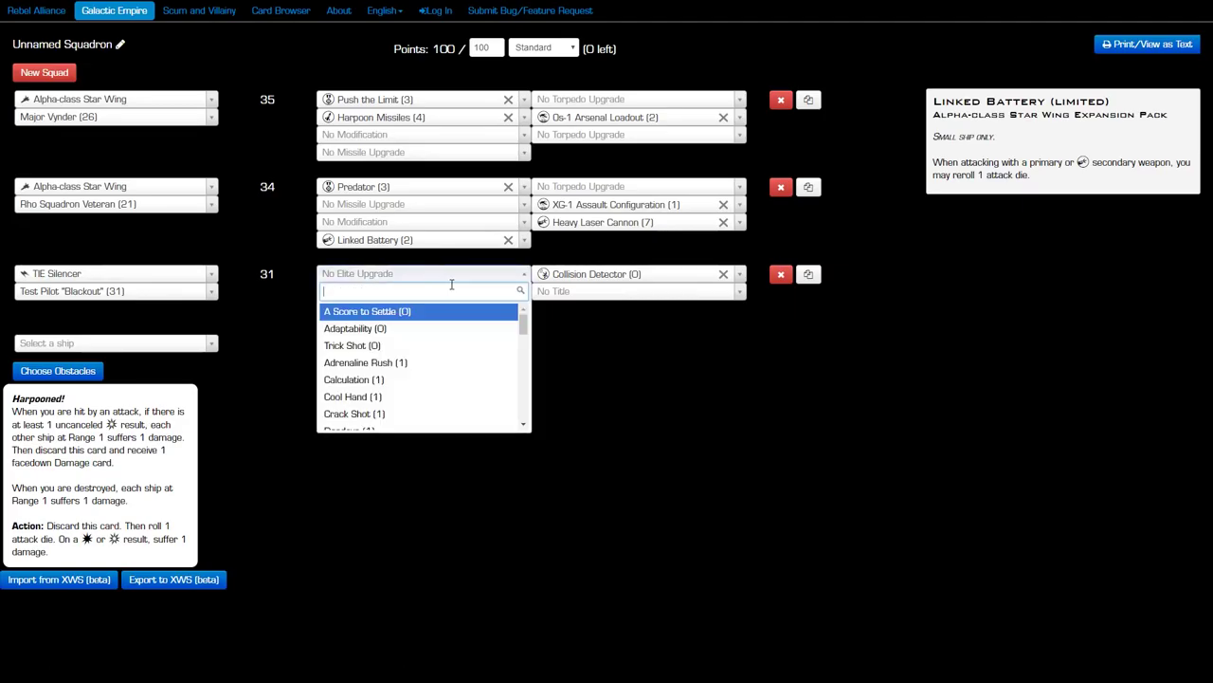
pyautogui.click(389, 347)
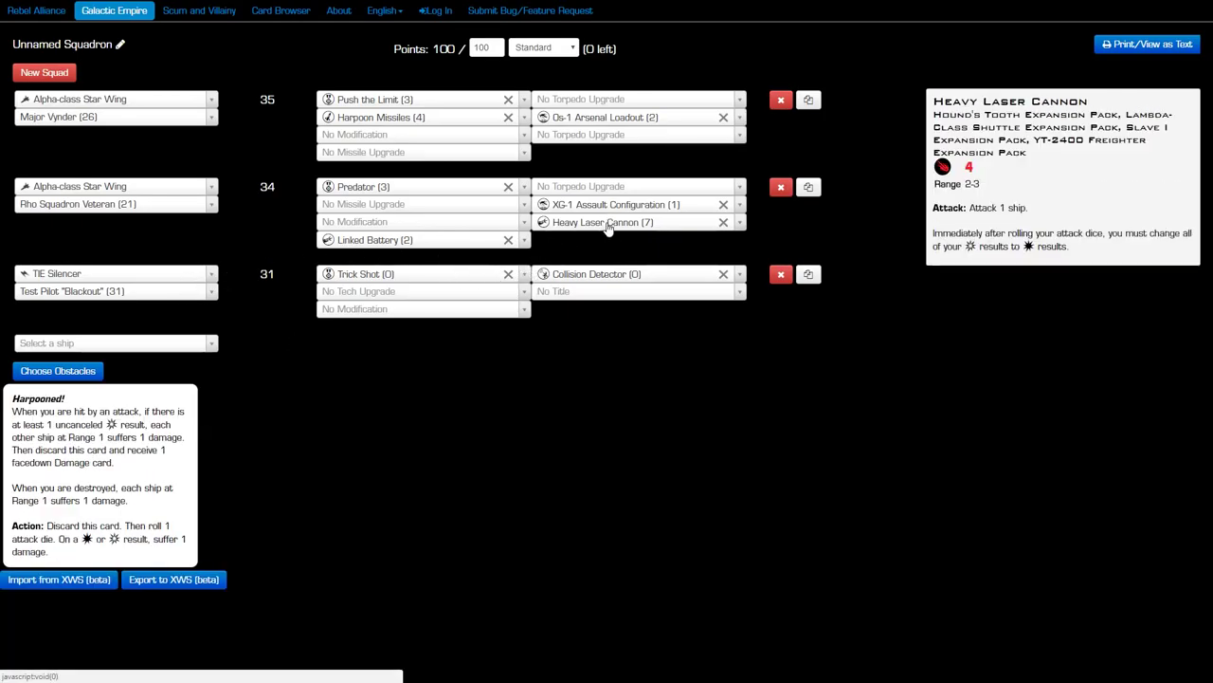
pyautogui.click(607, 224)
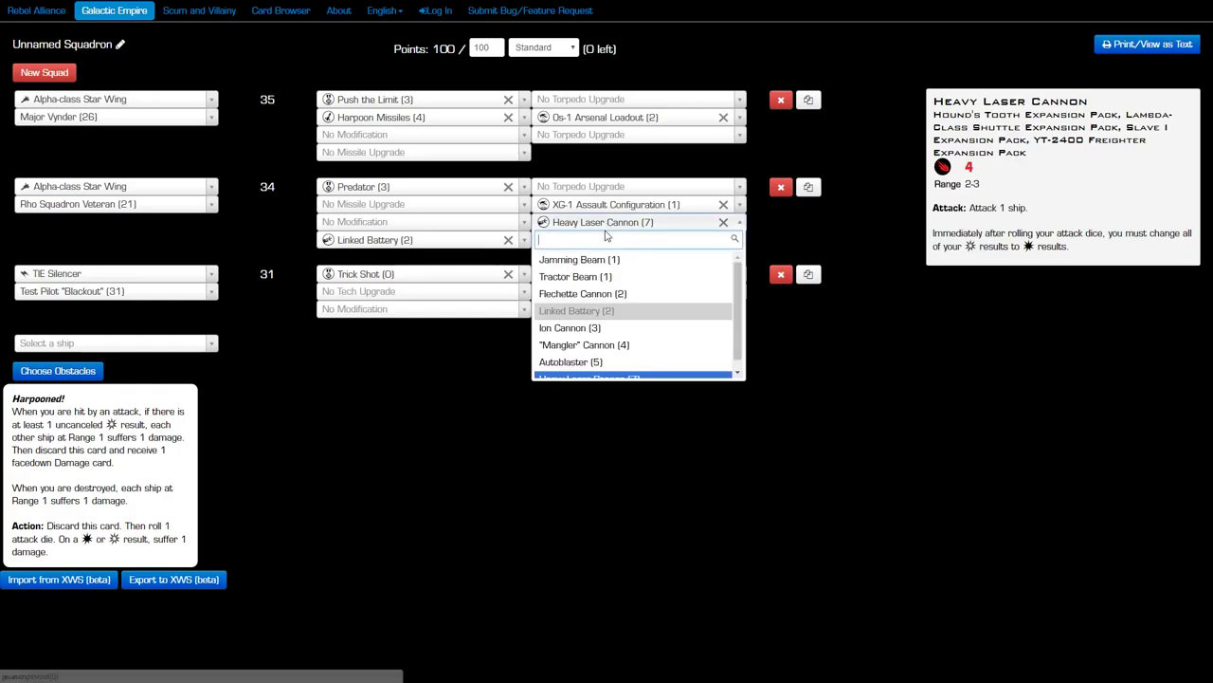
pyautogui.click(610, 345)
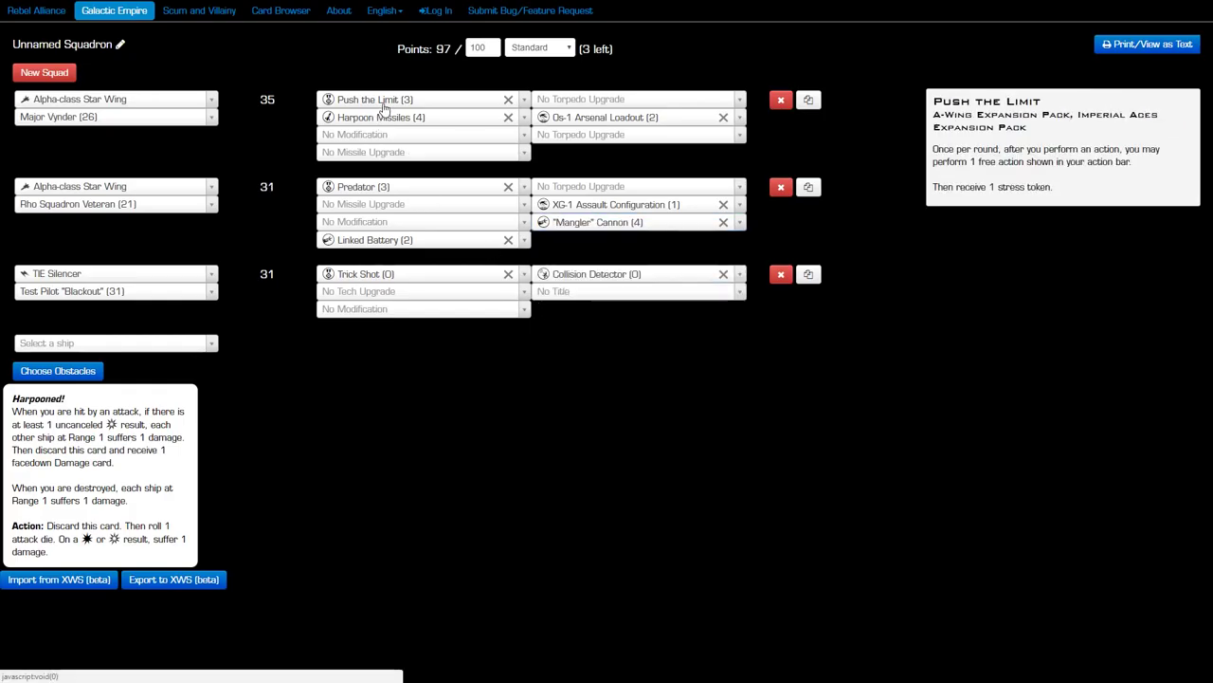
pyautogui.click(386, 299)
pyautogui.scroll(-2, 422, 370)
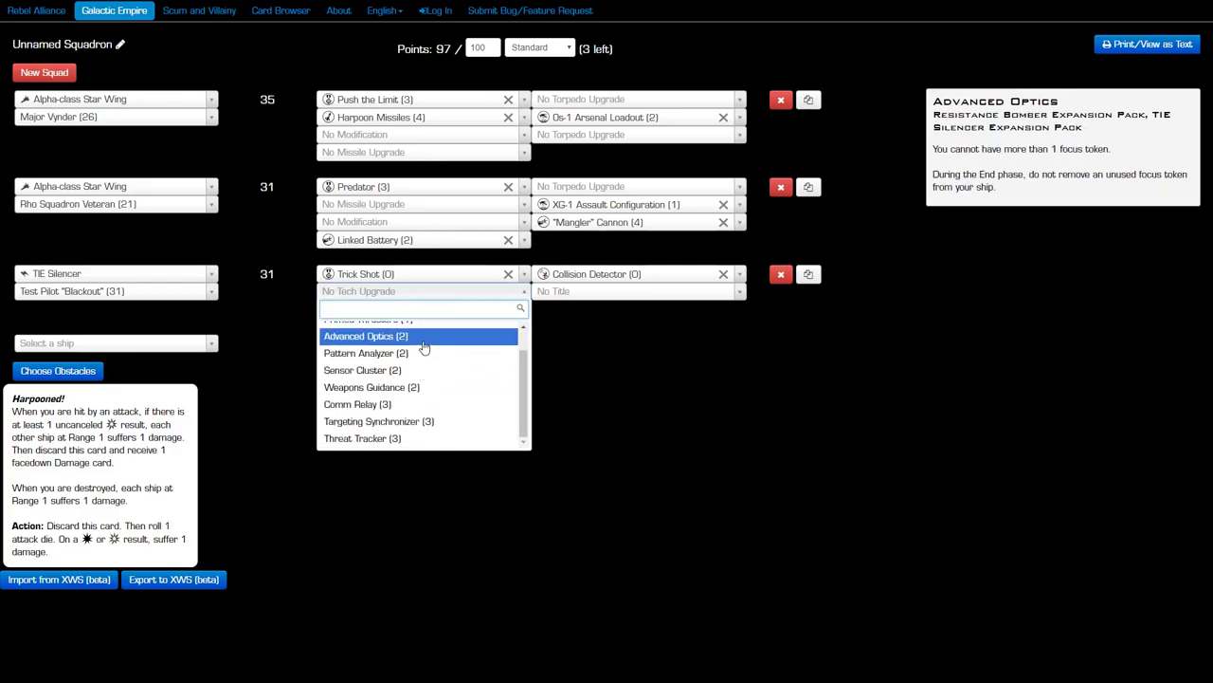
pyautogui.click(424, 343)
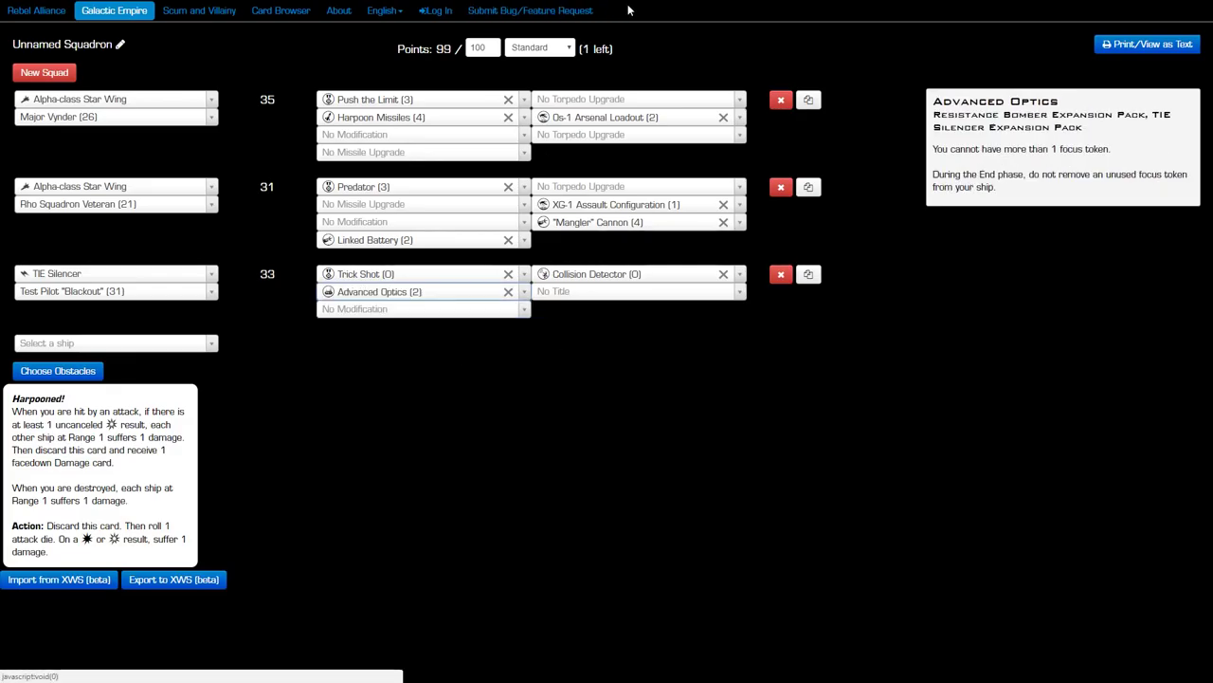
pyautogui.click(375, 294)
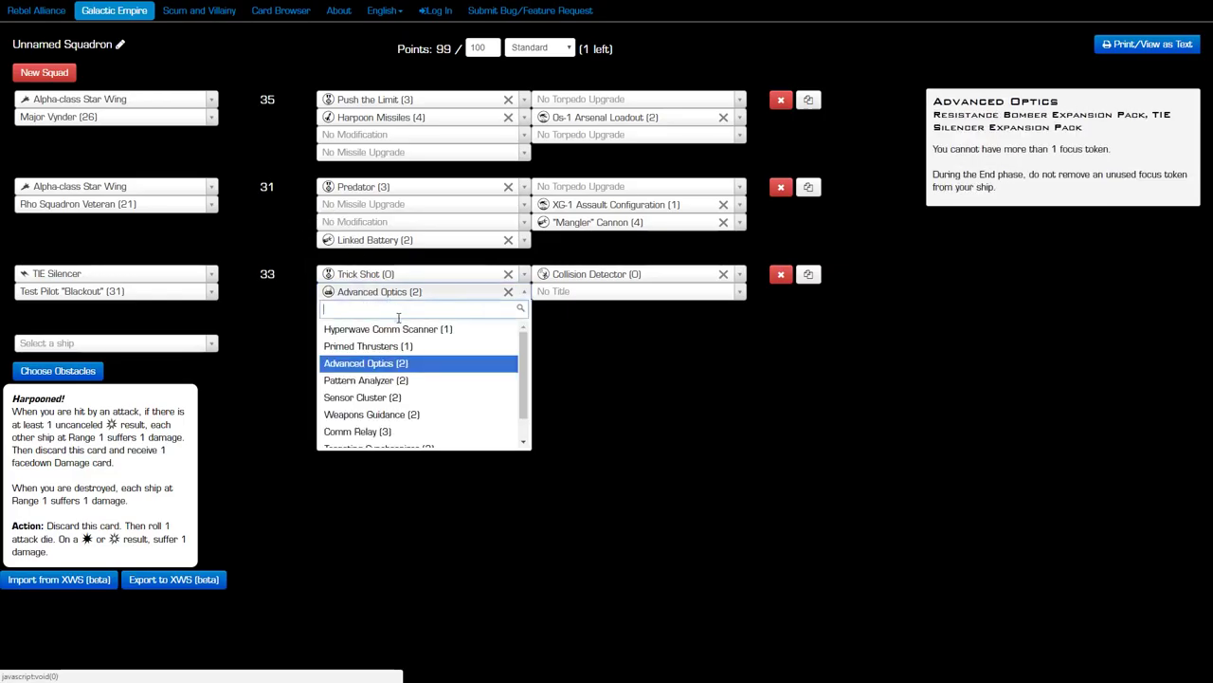
pyautogui.click(626, 370)
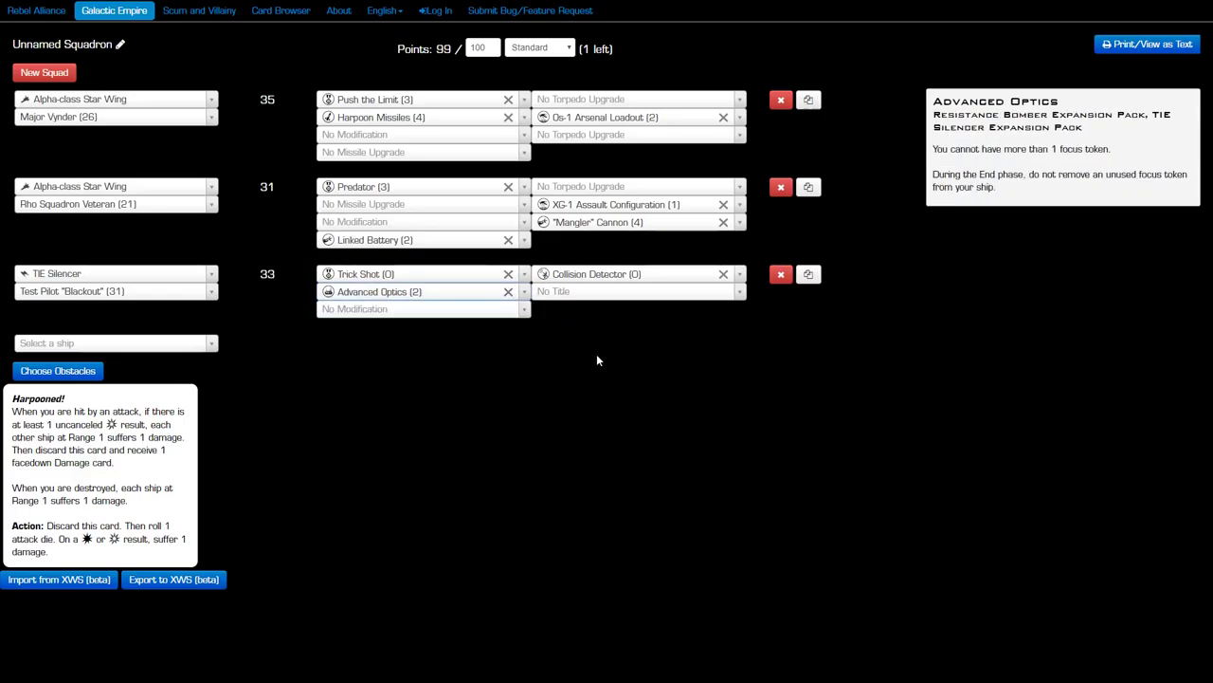
pyautogui.click(508, 292)
pyautogui.click(626, 222)
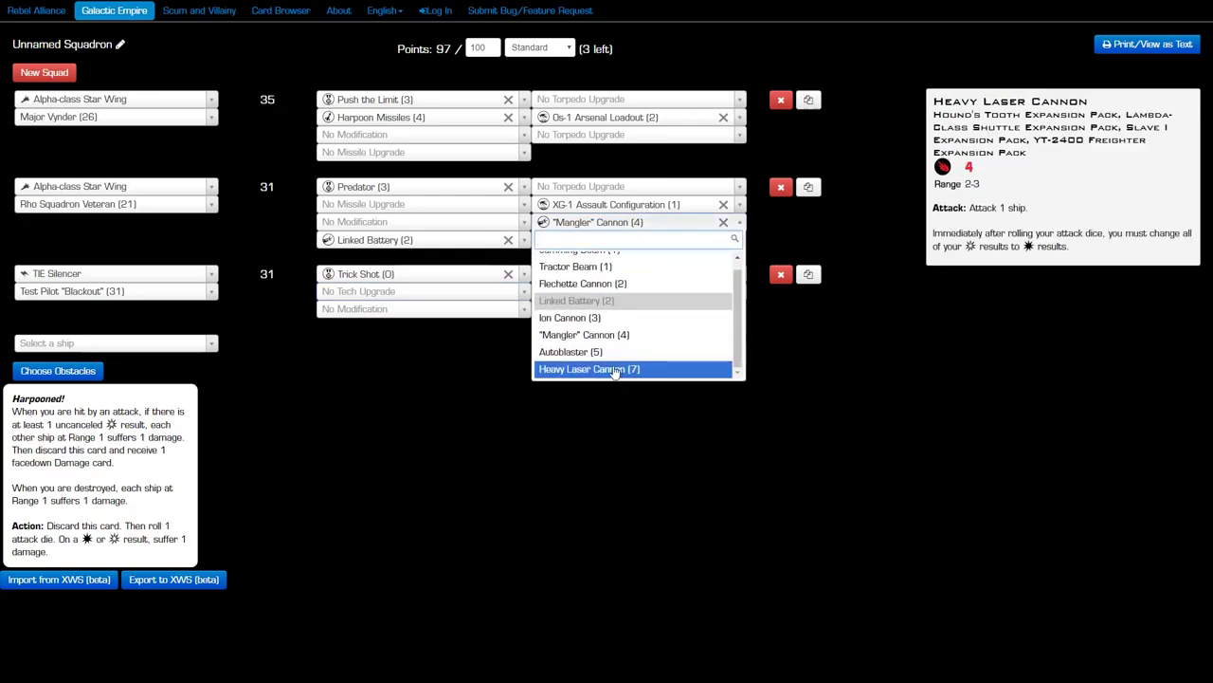
pyautogui.click(614, 370)
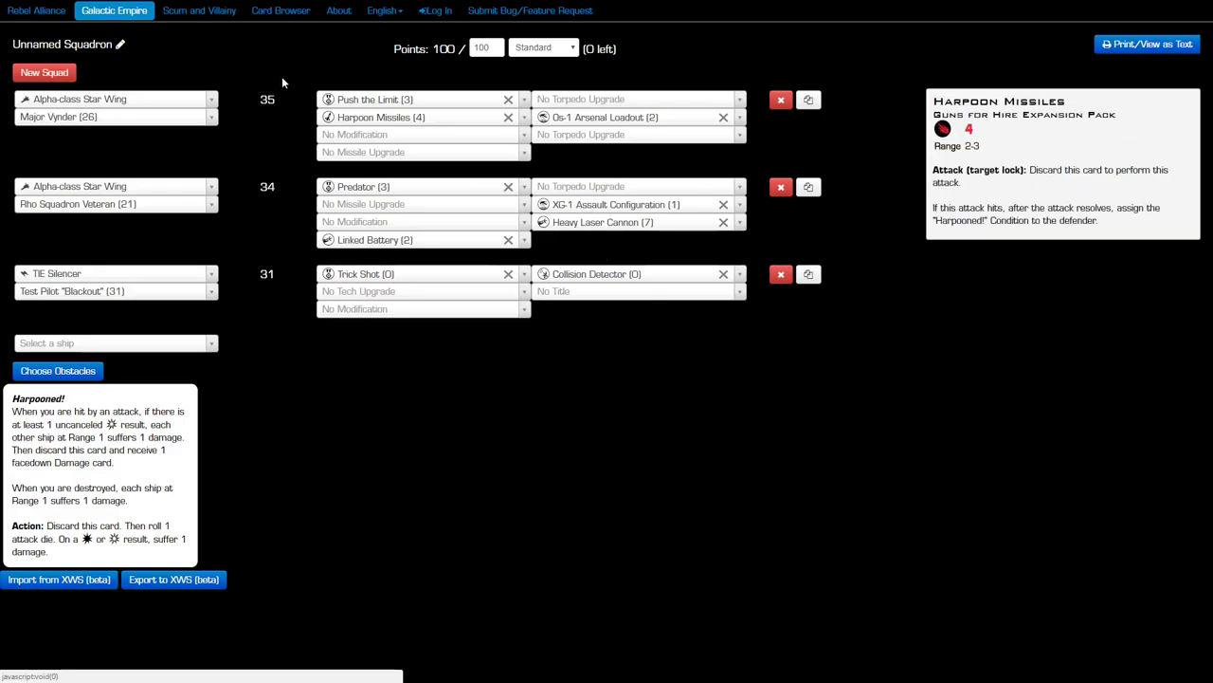
# - Leave the TIE Silencer without a title and rename the squadron 'Double Gunboat'
pyautogui.click(581, 291)
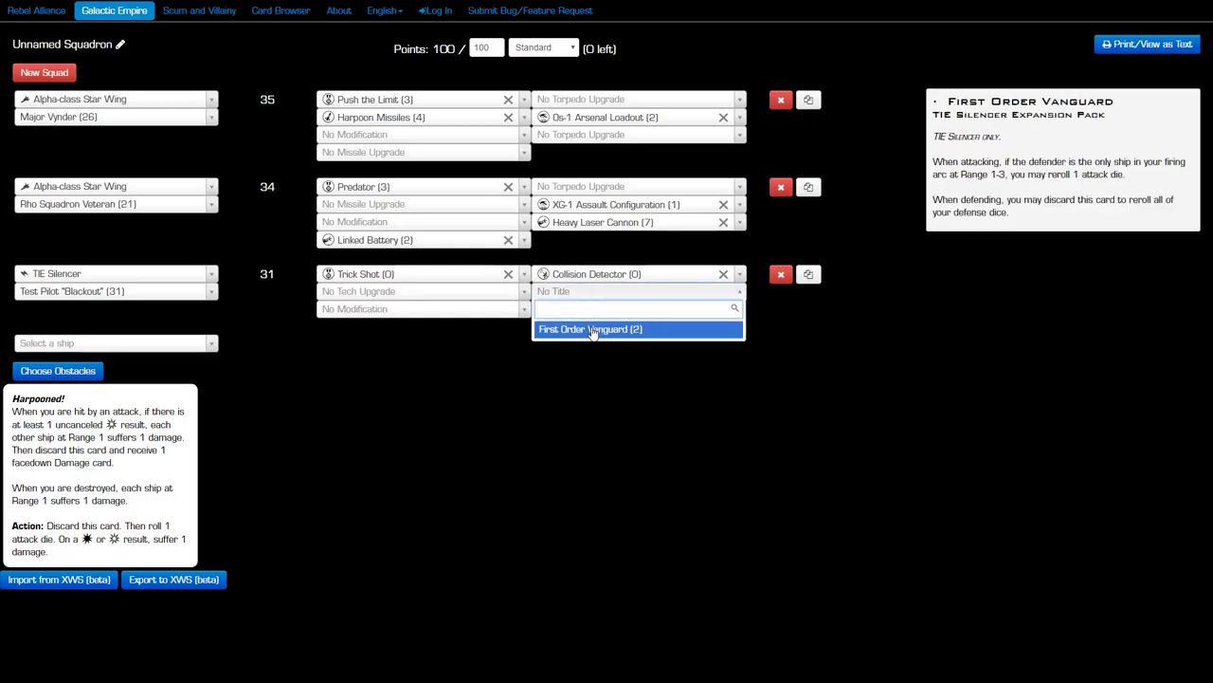
pyautogui.click(814, 516)
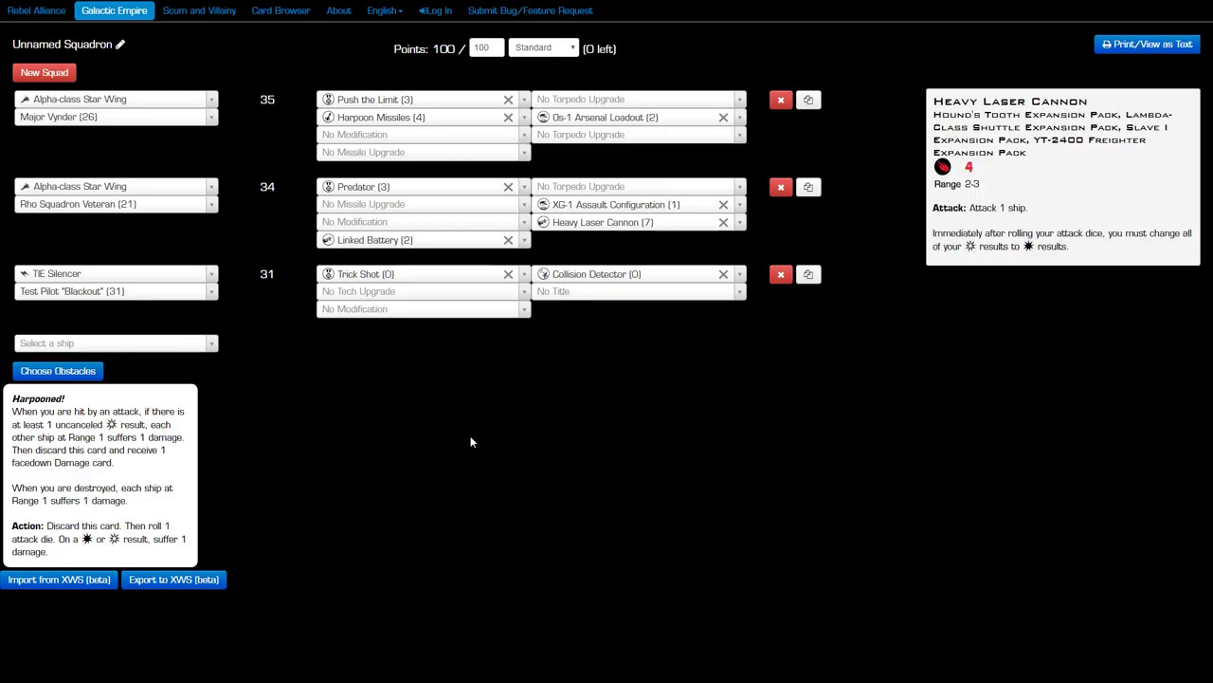
pyautogui.click(121, 45)
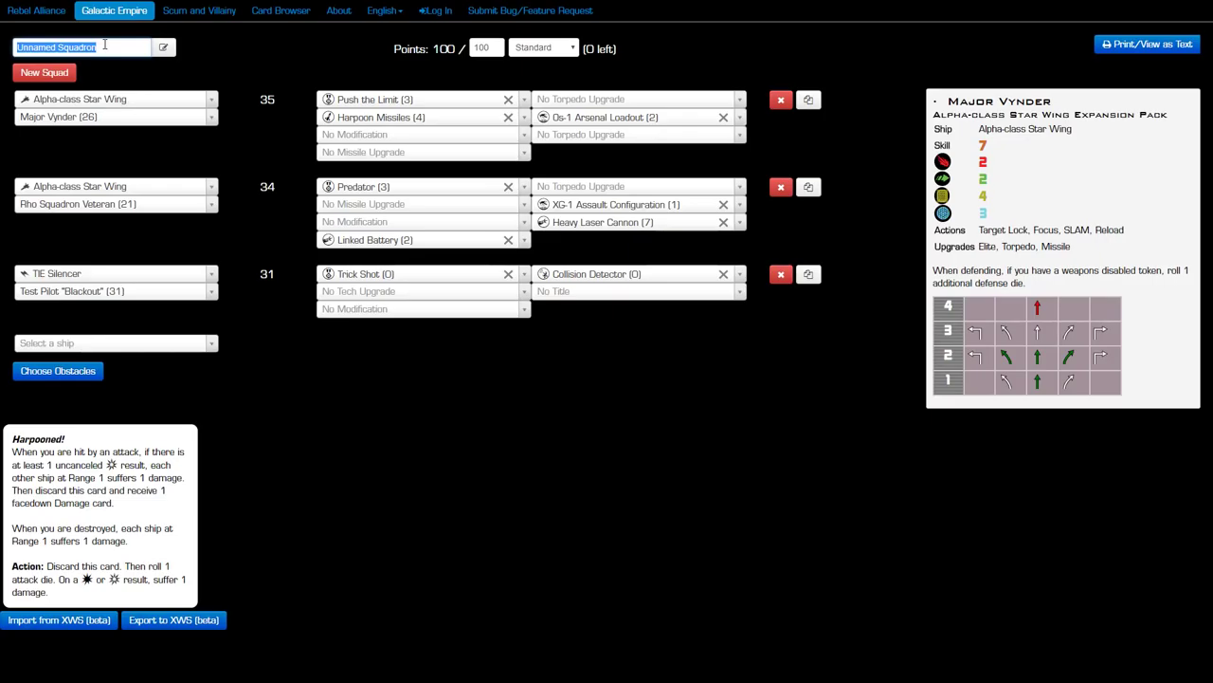
pyautogui.write('Double Gunboa')
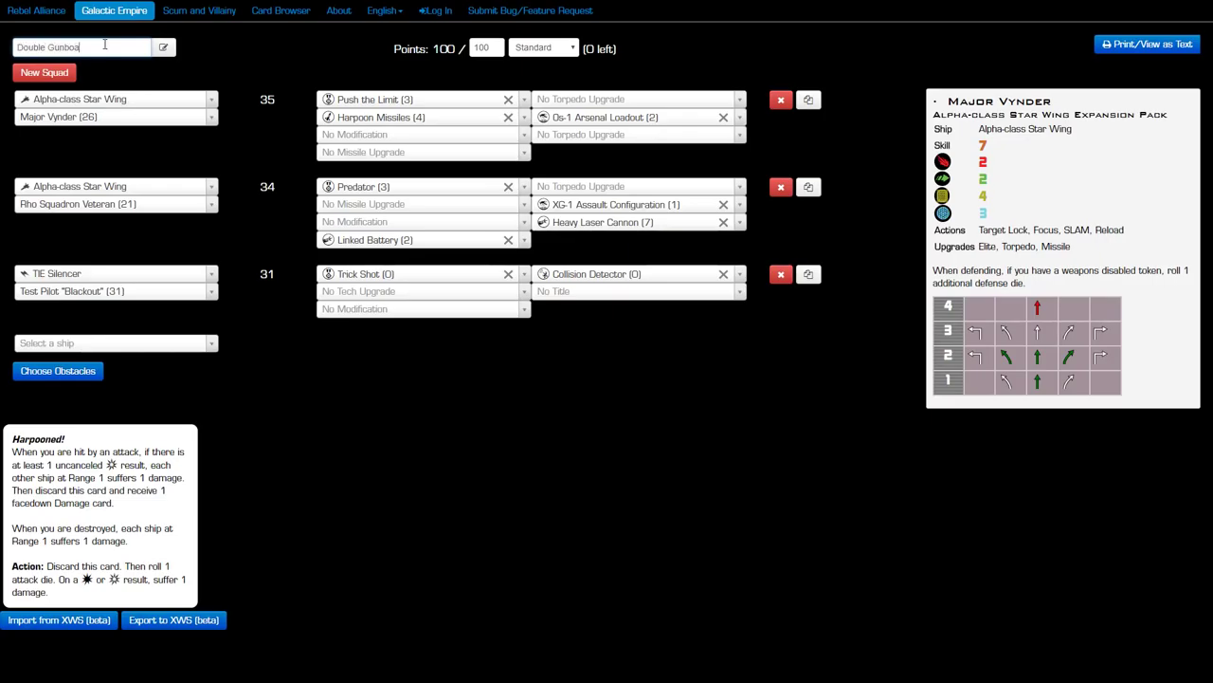
pyautogui.write('t')
pyautogui.press('Return')
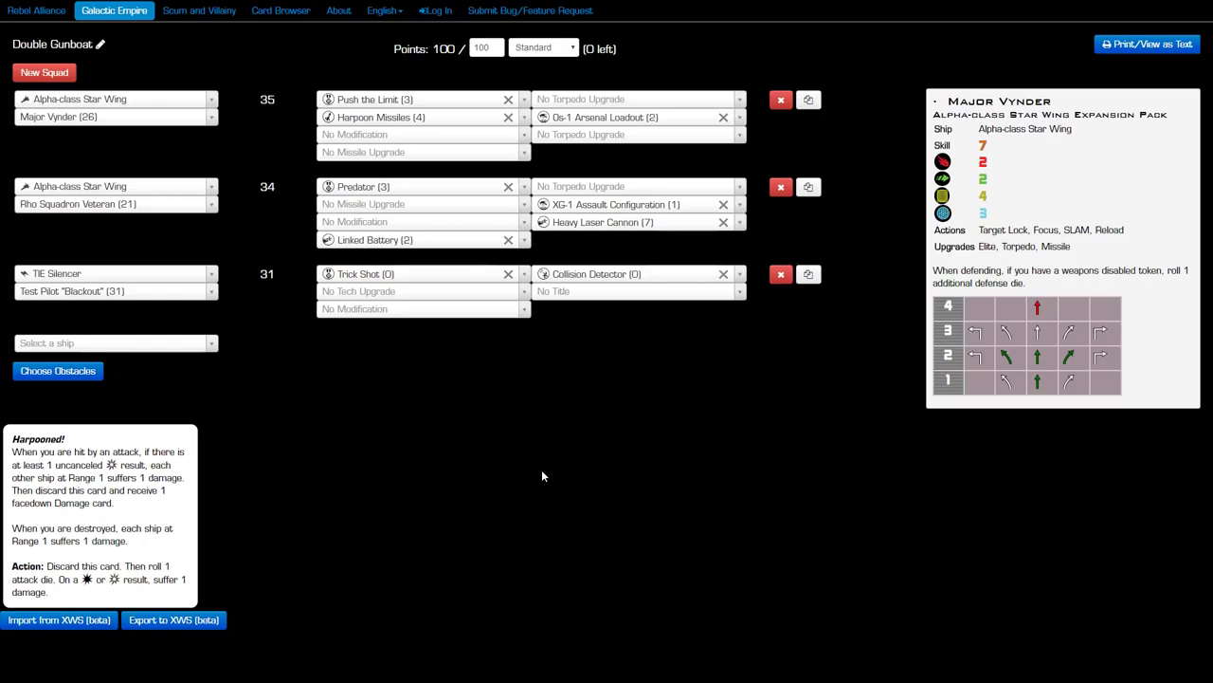